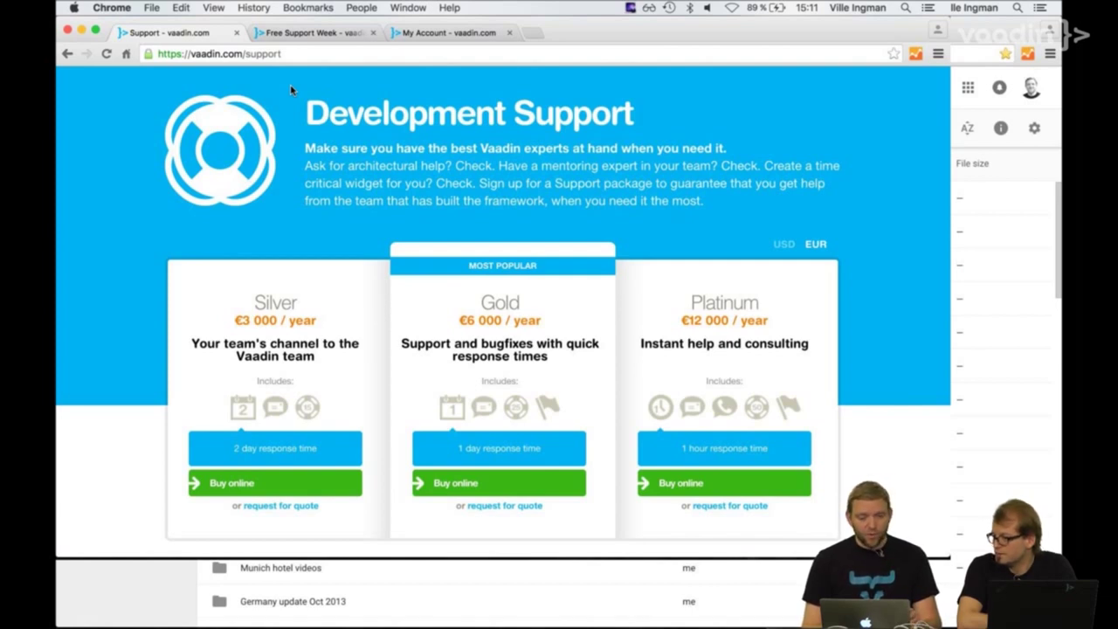
- Review the My Account page: reload the summary, then view the profile info, email alerts and subscription settings
left_click(453, 33)
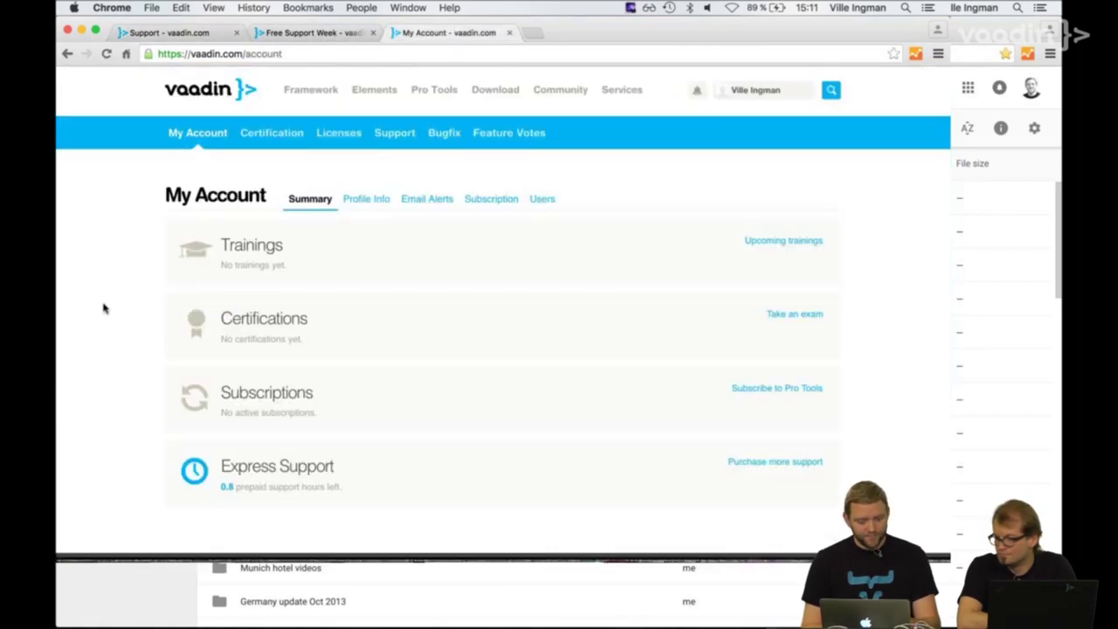
key("super+r")
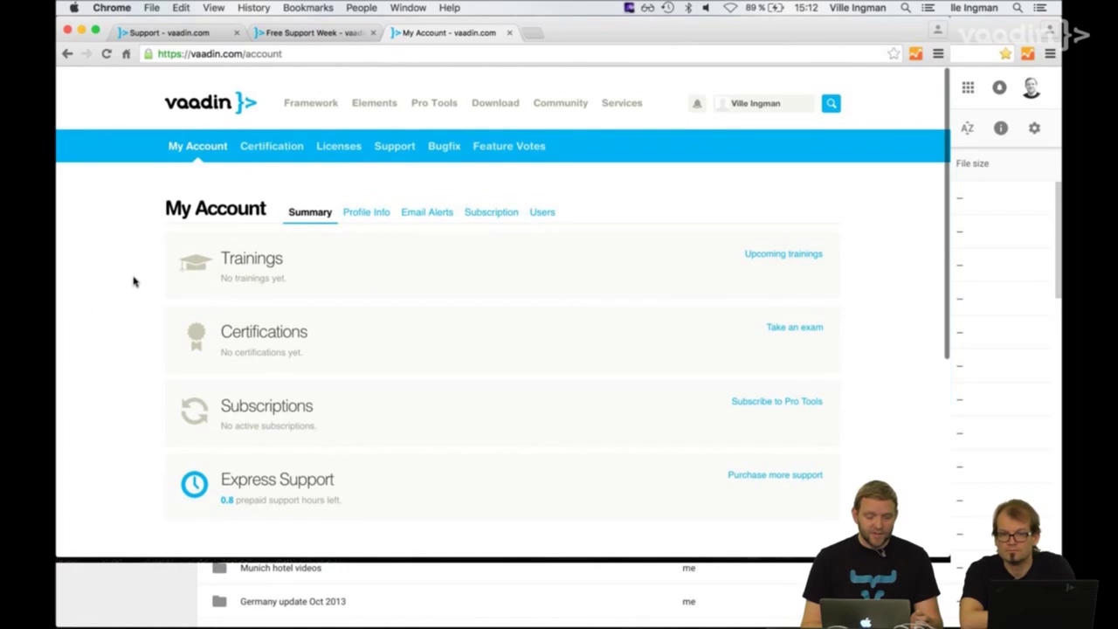
scroll(128, 301, "down", 1)
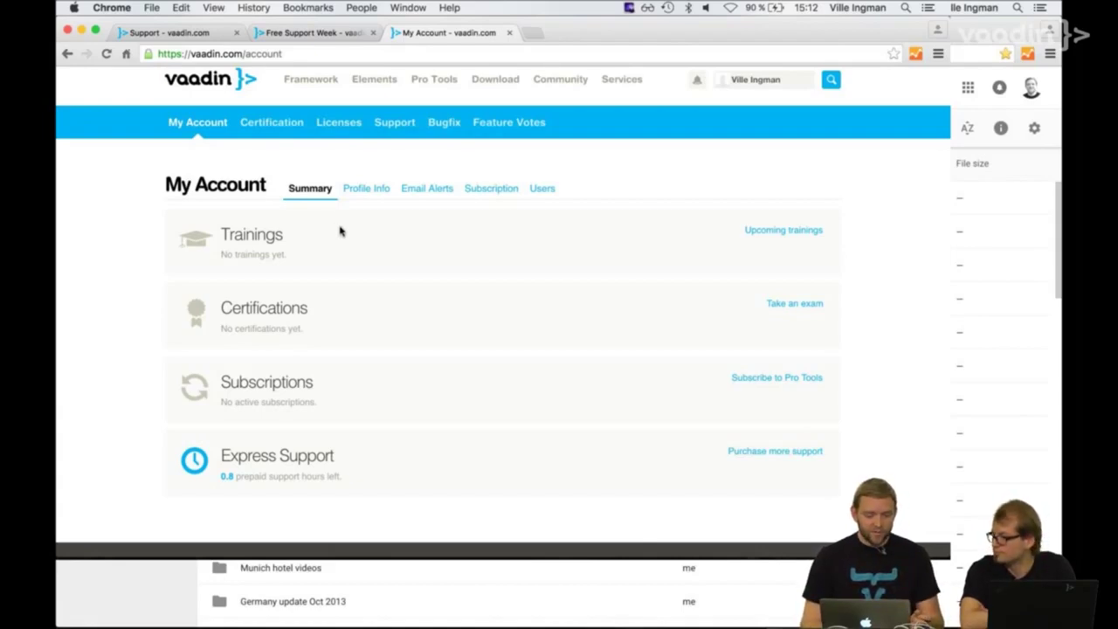
left_click(382, 190)
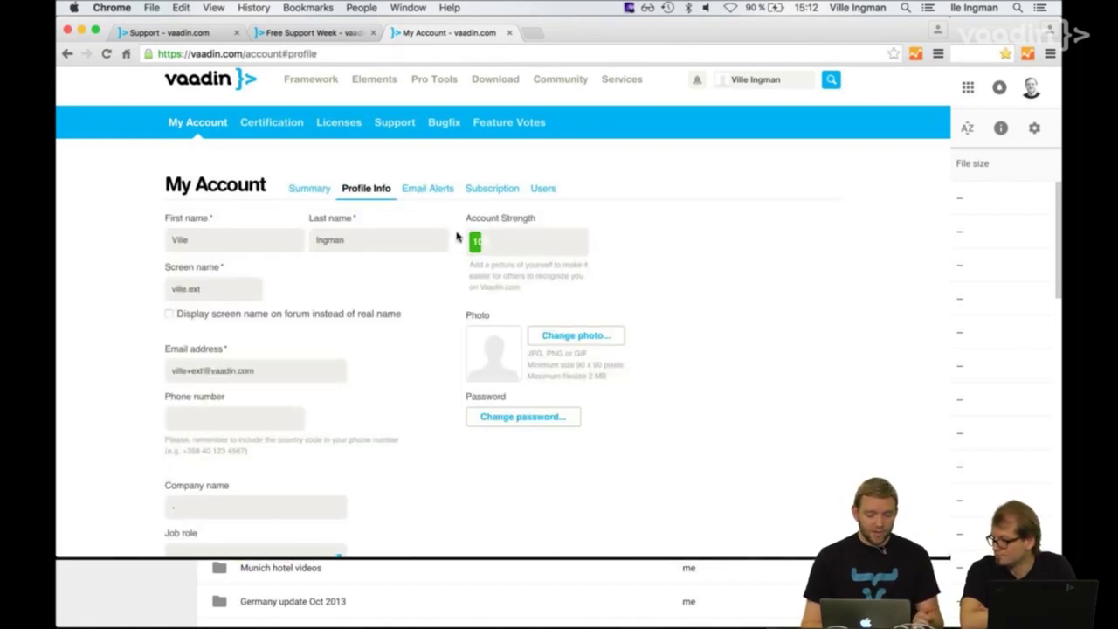
scroll(456, 237, "up", 1)
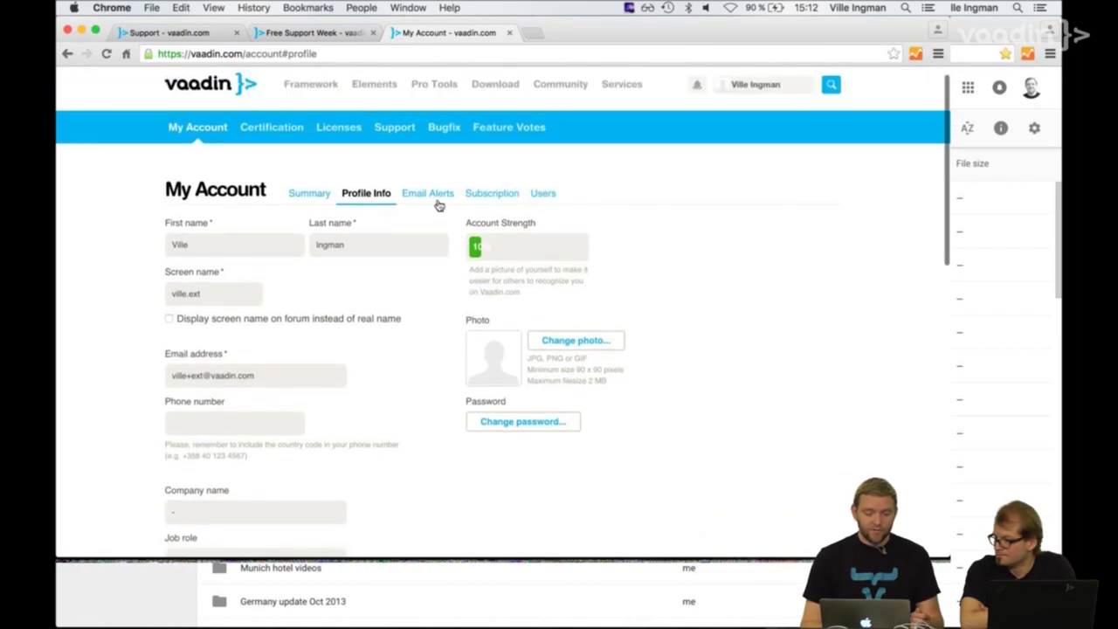
left_click(439, 196)
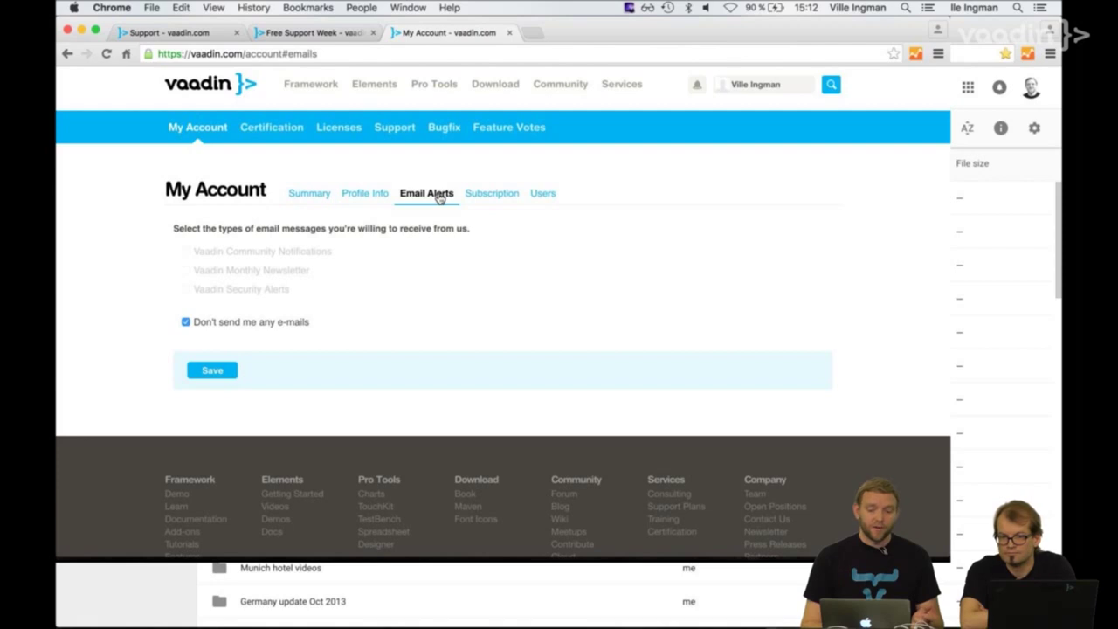
left_click(507, 198)
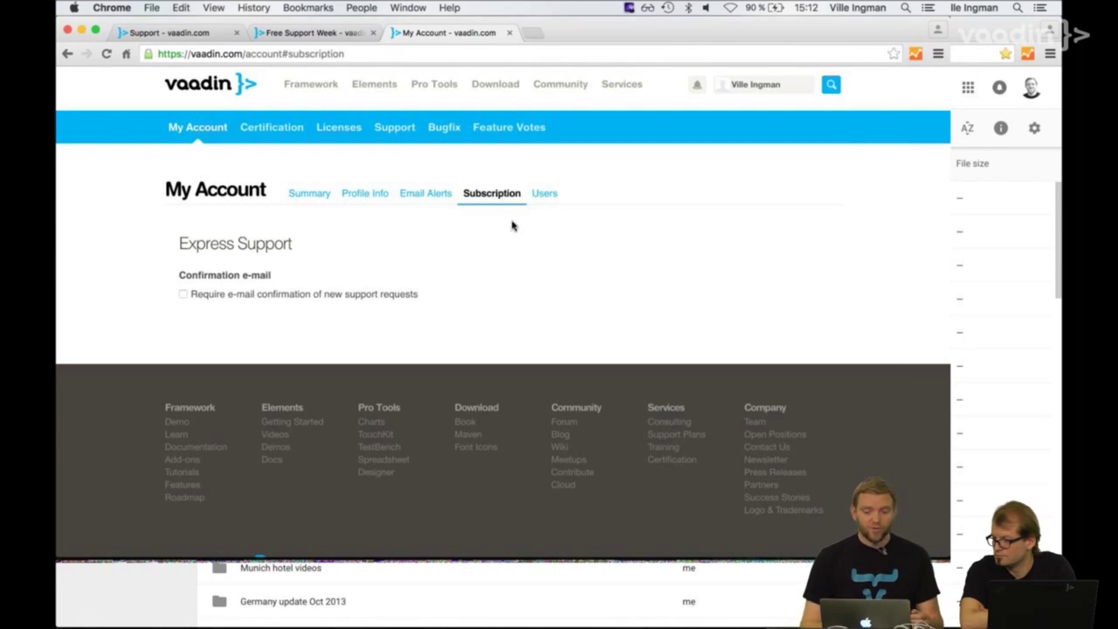
- Examine the account's Users section, including its members, allowed email domains and the join link for inviting developers
left_click(554, 202)
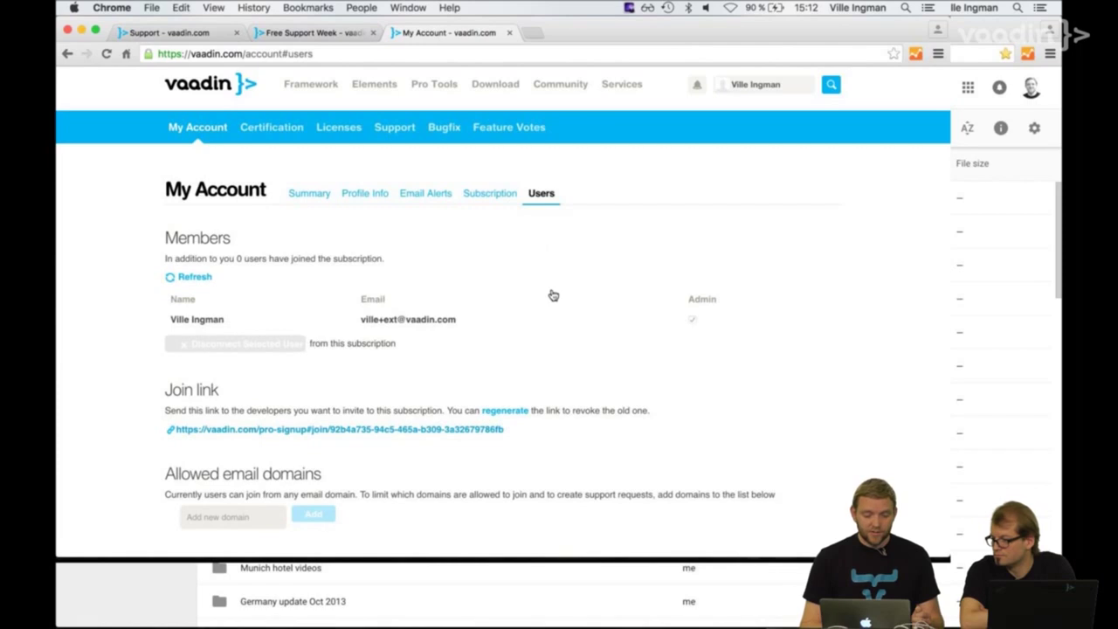
scroll(553, 295, "down", 5)
scroll(553, 295, "up", 5)
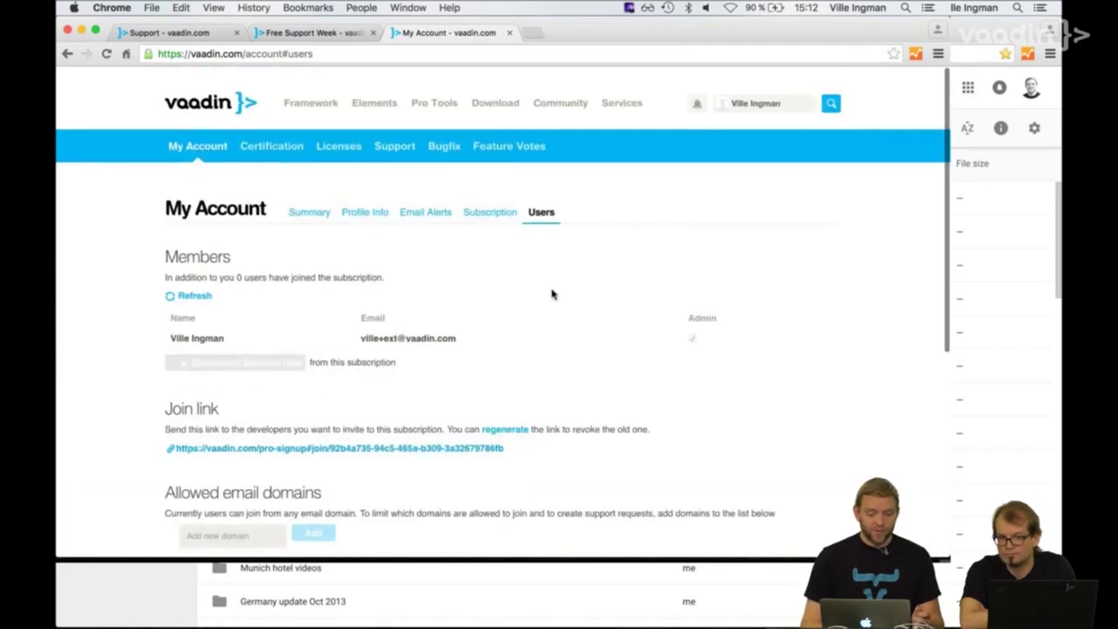
triple_click(298, 450)
left_click_drag(297, 449, 502, 457)
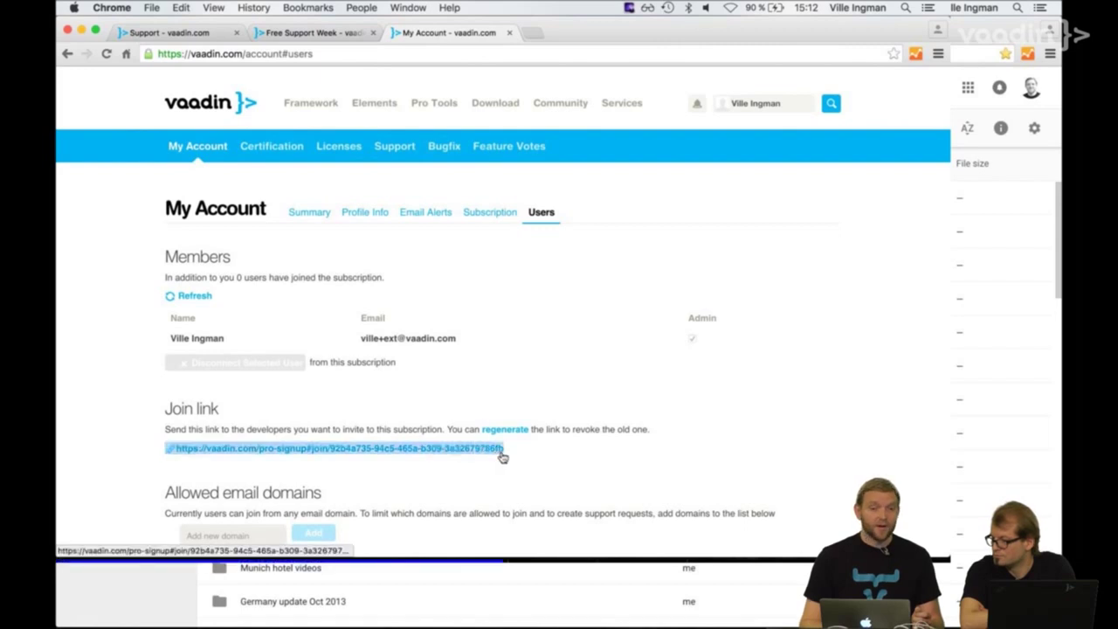
left_click(505, 455)
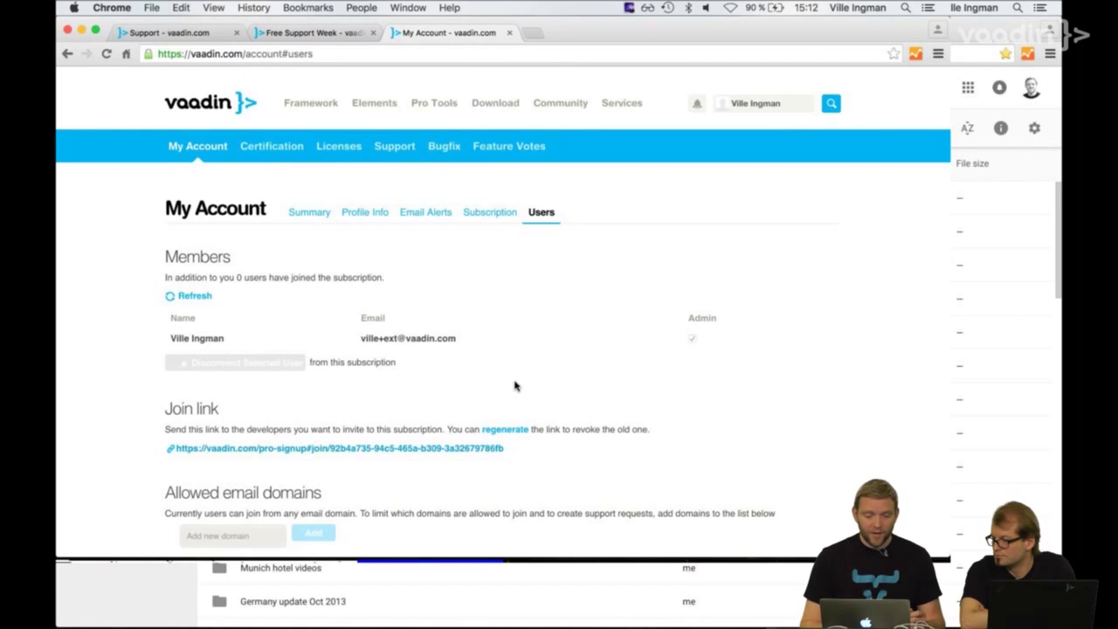
- Start a new support request in the account's Support section
left_click(396, 150)
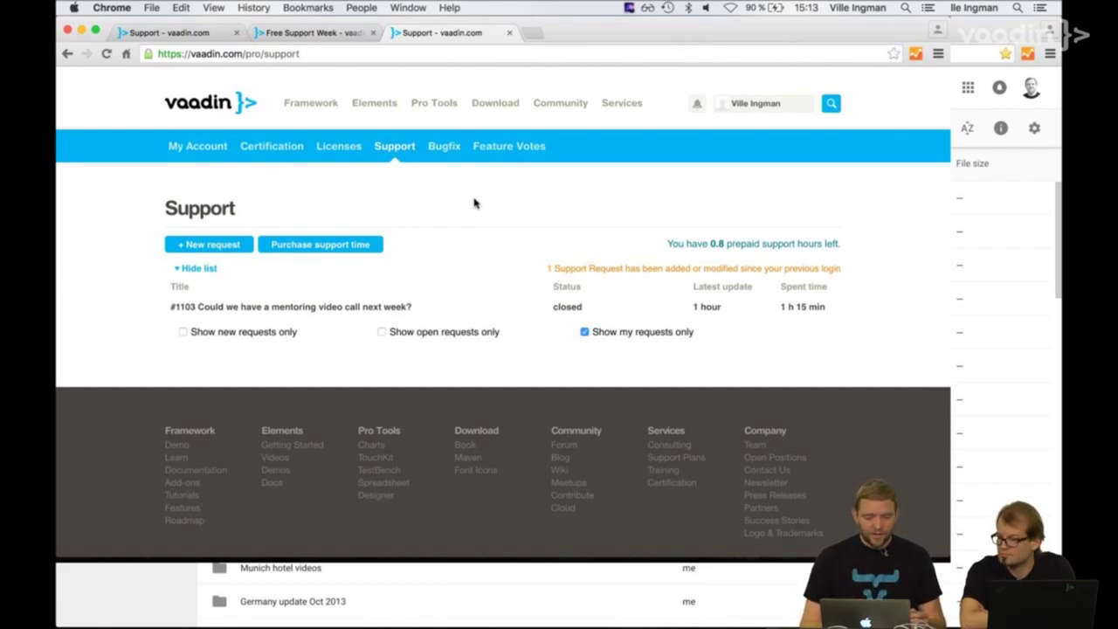
left_click(234, 250)
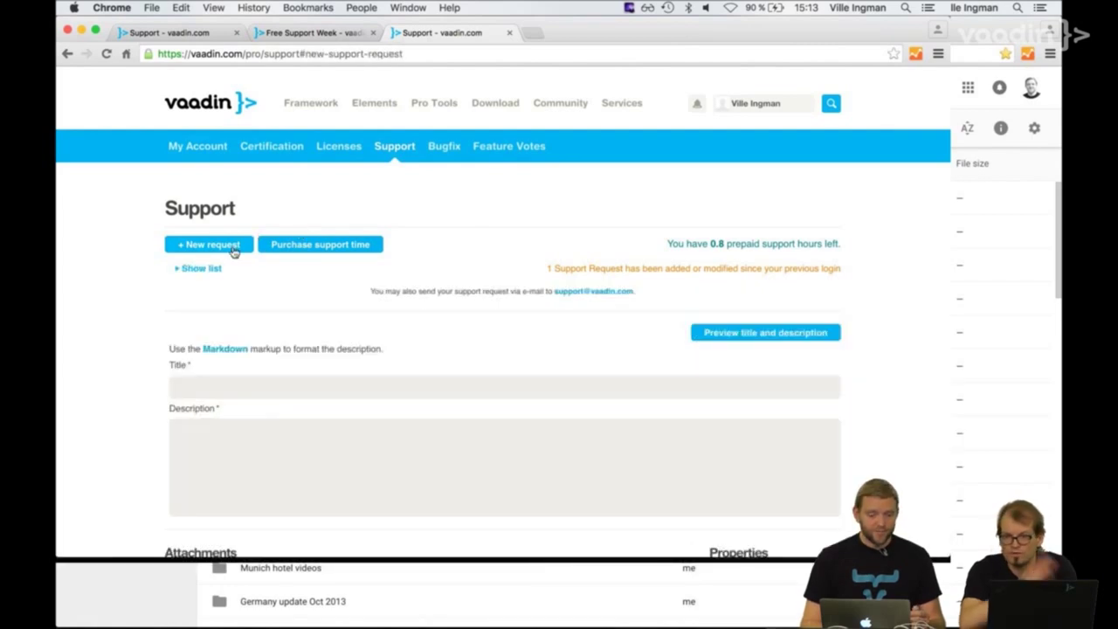
scroll(123, 367, "down", 3)
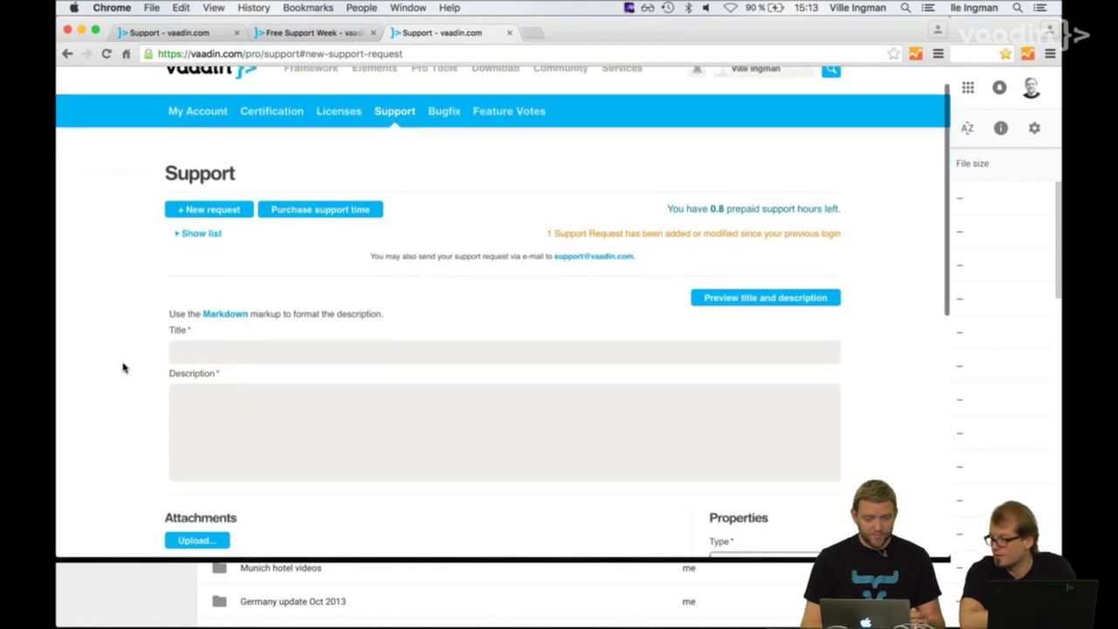
scroll(123, 368, "up", 1)
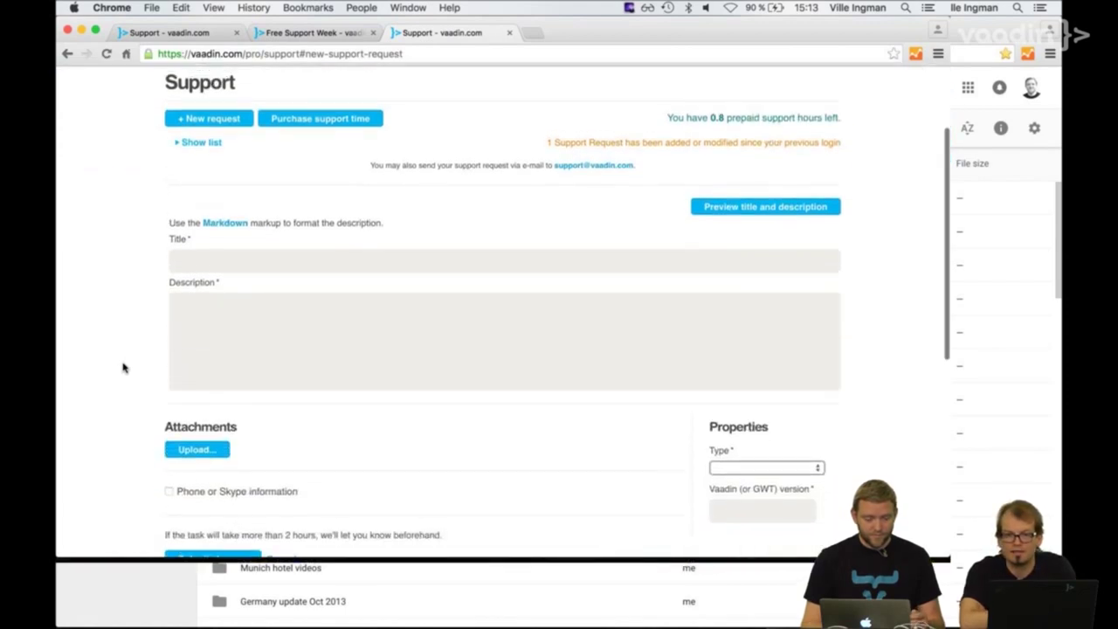
- Title the support request "Help with Table and Grid needed"
left_click(284, 257)
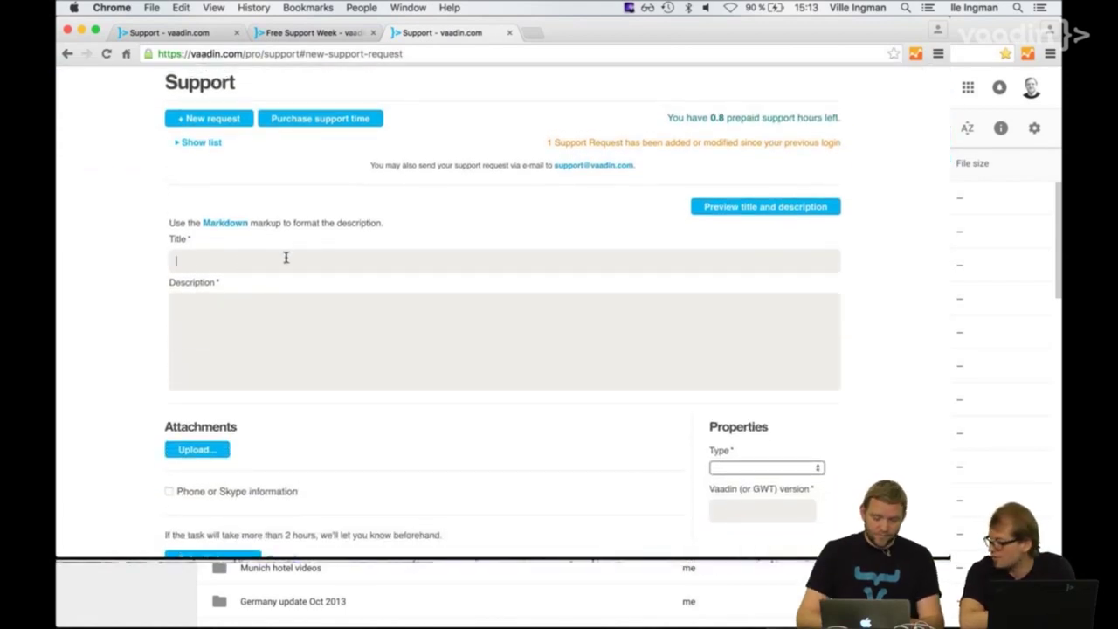
type("Help w")
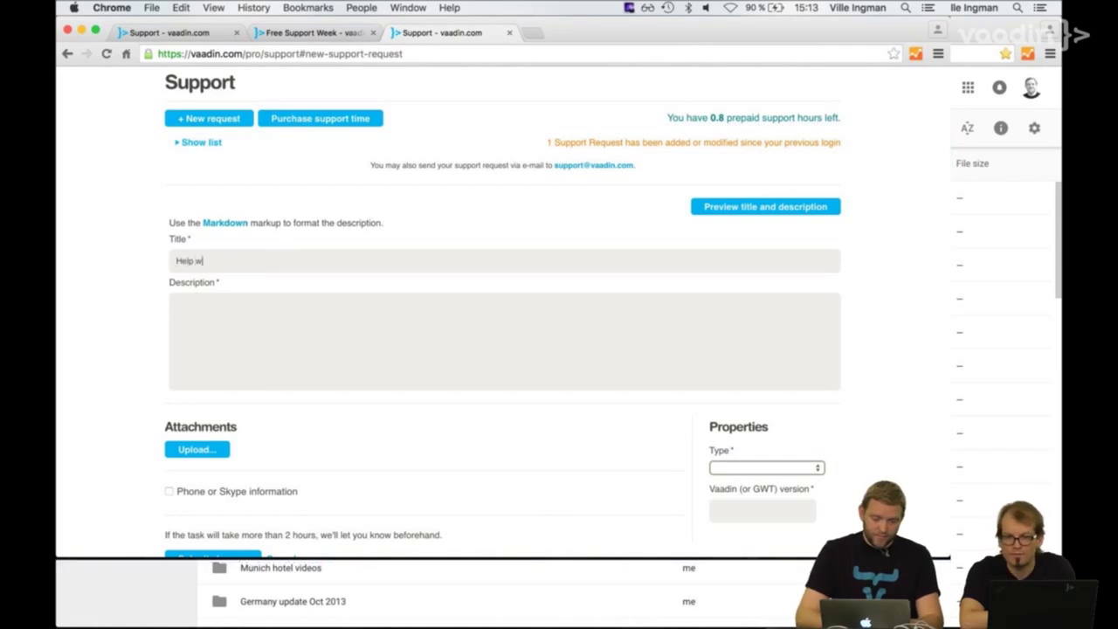
type("ith TAble")
key("BackSpace")
key("BackSpace")
key("BackSpace")
key("BackSpace")
type("able and Grid")
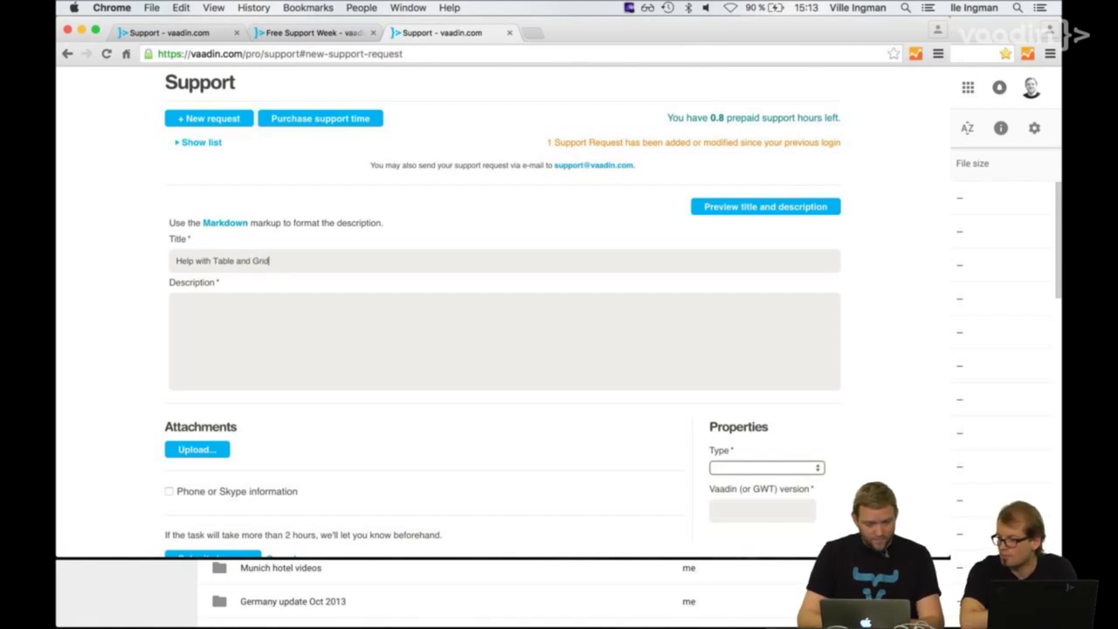
type(" needed")
key("Tab")
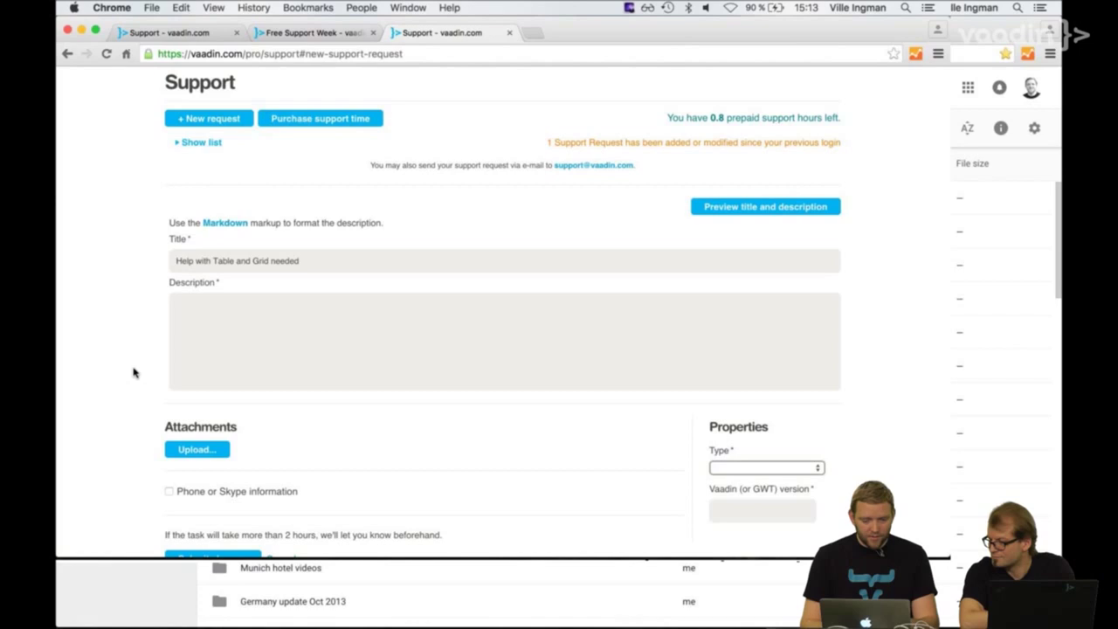
- Copy the whole prepared question about Table and Grid from TextEdit into the support request's description in Chrome, and enlarge the page for reading
key("super+Tab")
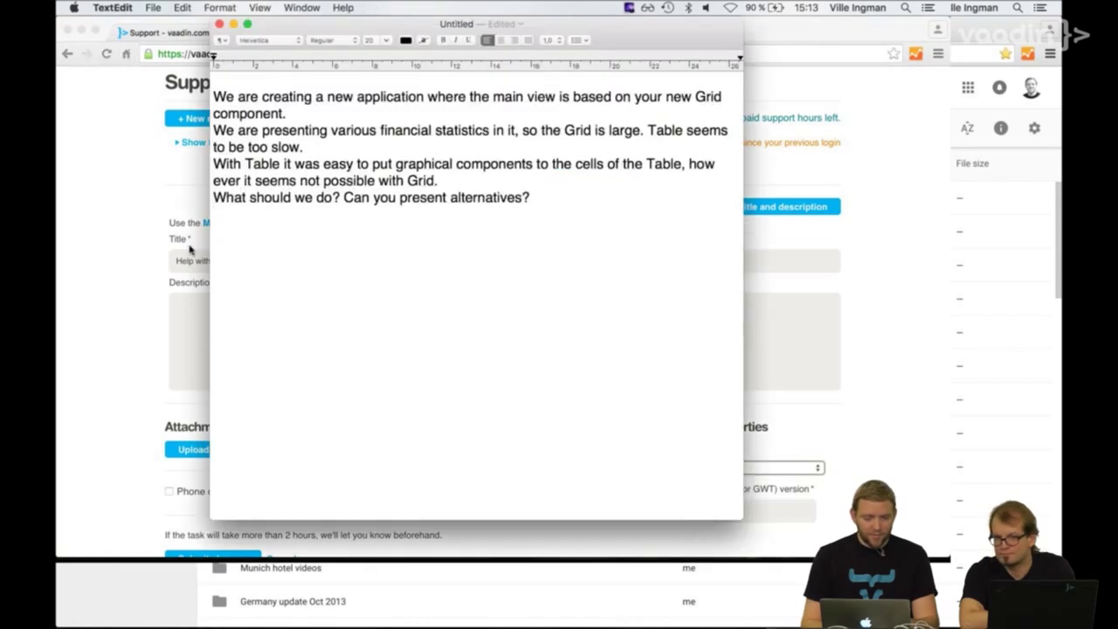
left_click_drag(212, 98, 212, 222)
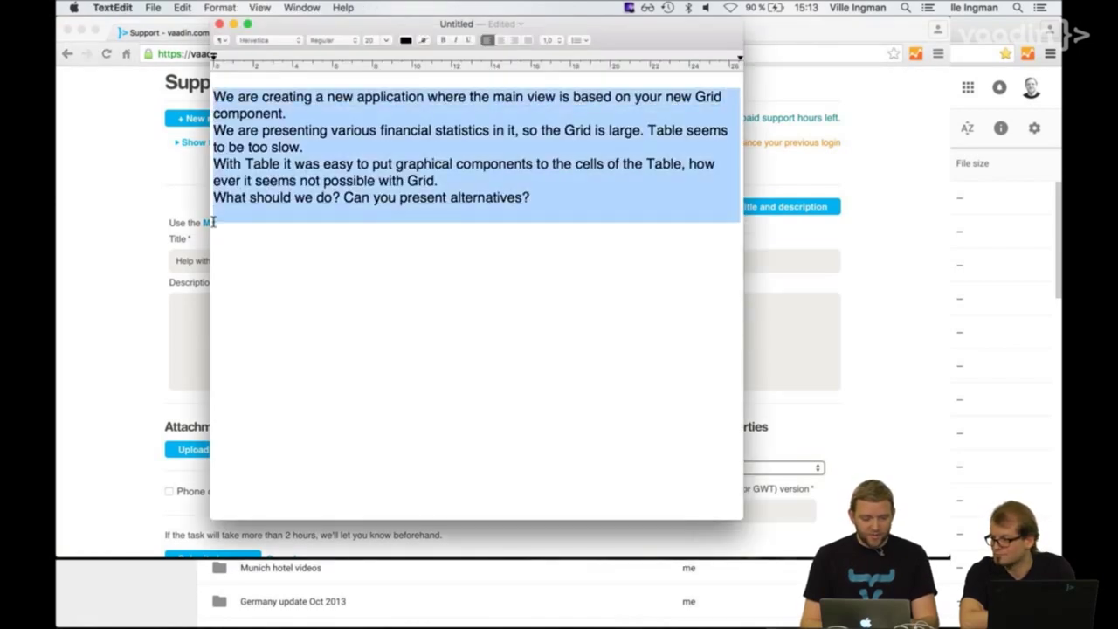
key("super+c")
key("super+Tab")
left_click(232, 303)
key("super+v")
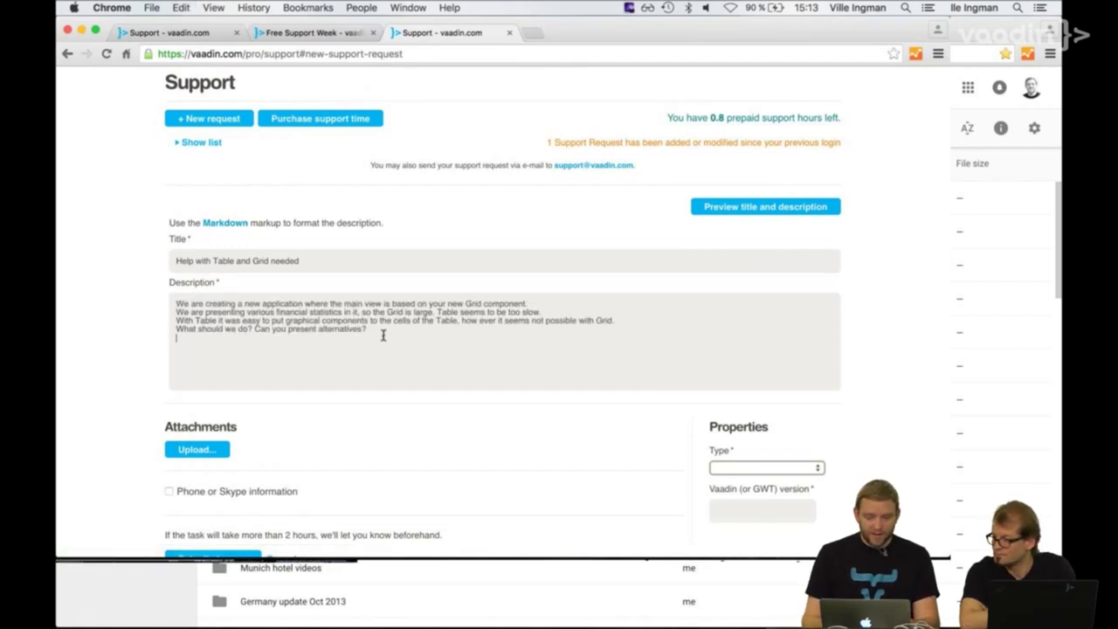
left_click_drag(383, 336, 142, 297)
key("super+plus")
key("super+plus")
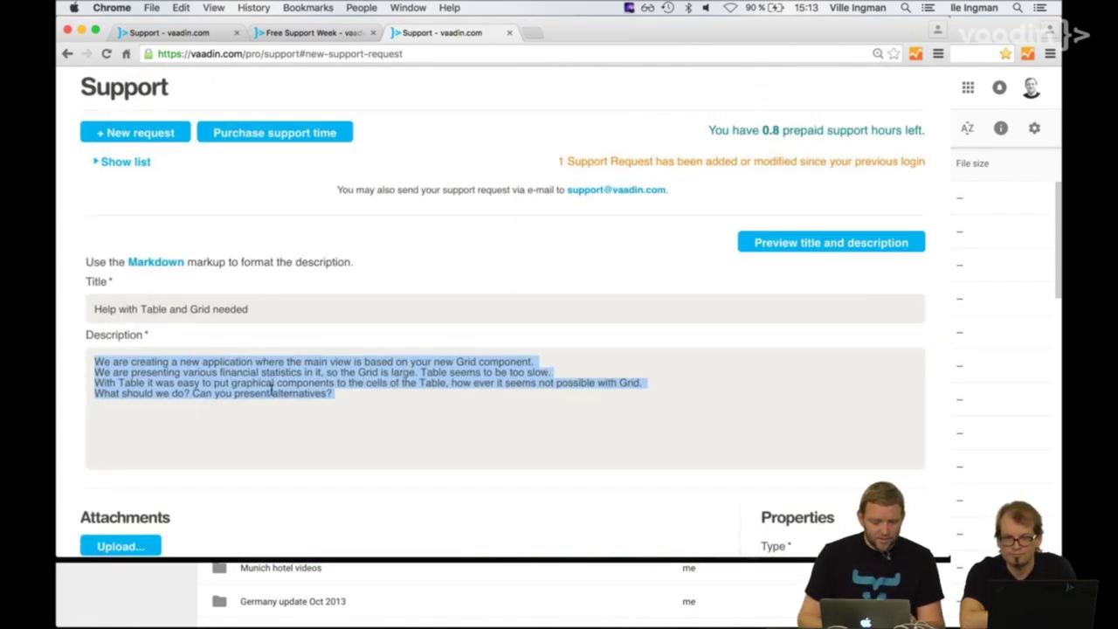
left_click(364, 401)
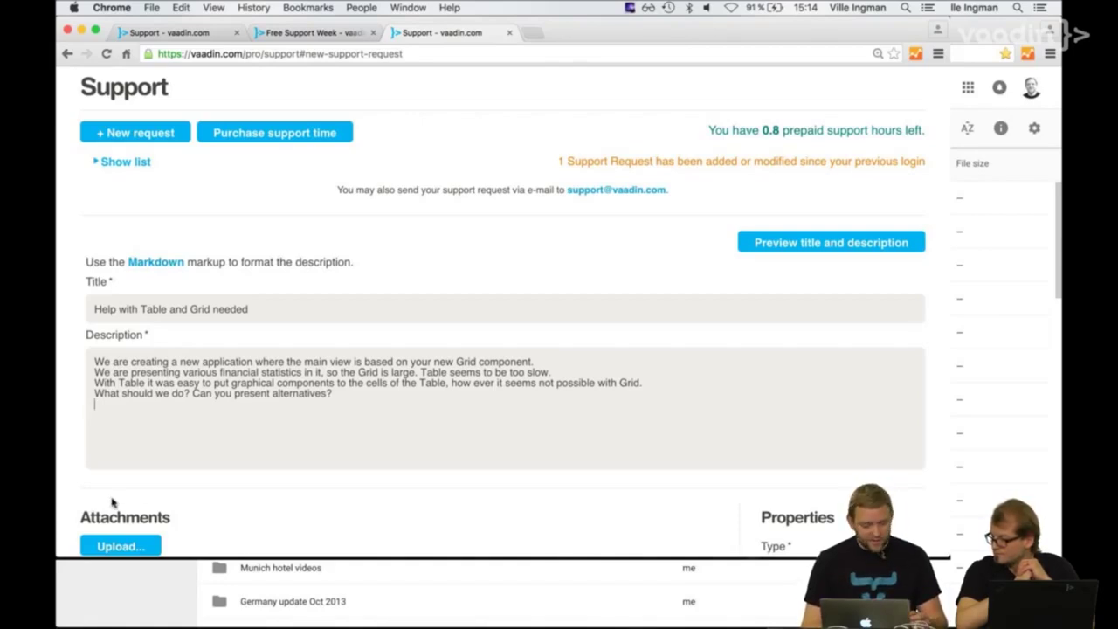
- Set the request's type to Architecture sparring and its Vaadin version to "Vaadin 7.x"
scroll(308, 521, "down", 5)
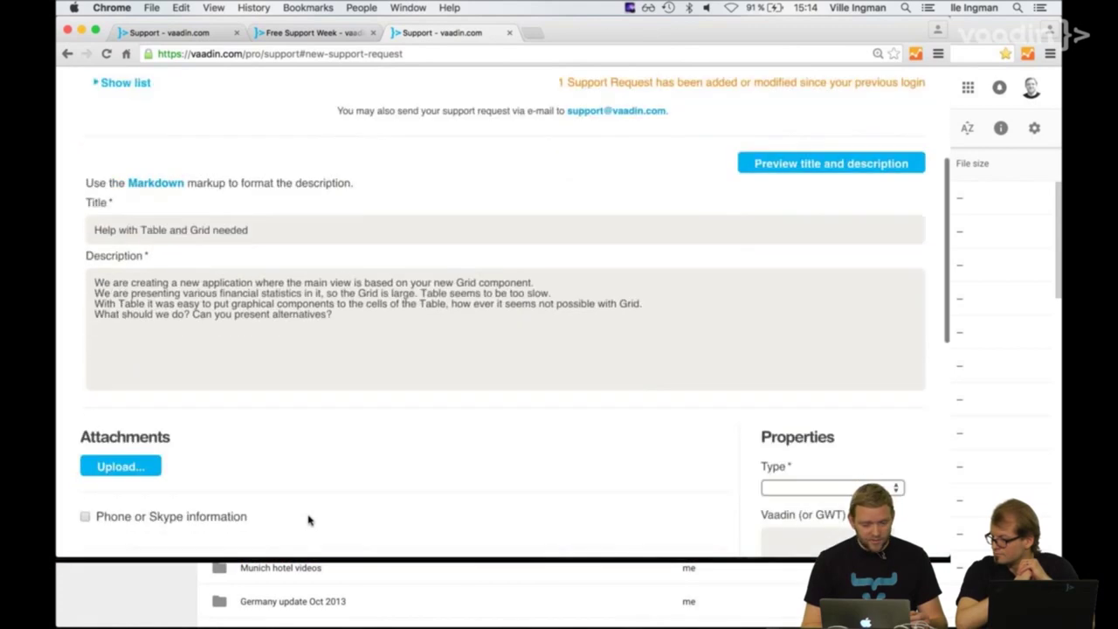
scroll(308, 520, "down", 2)
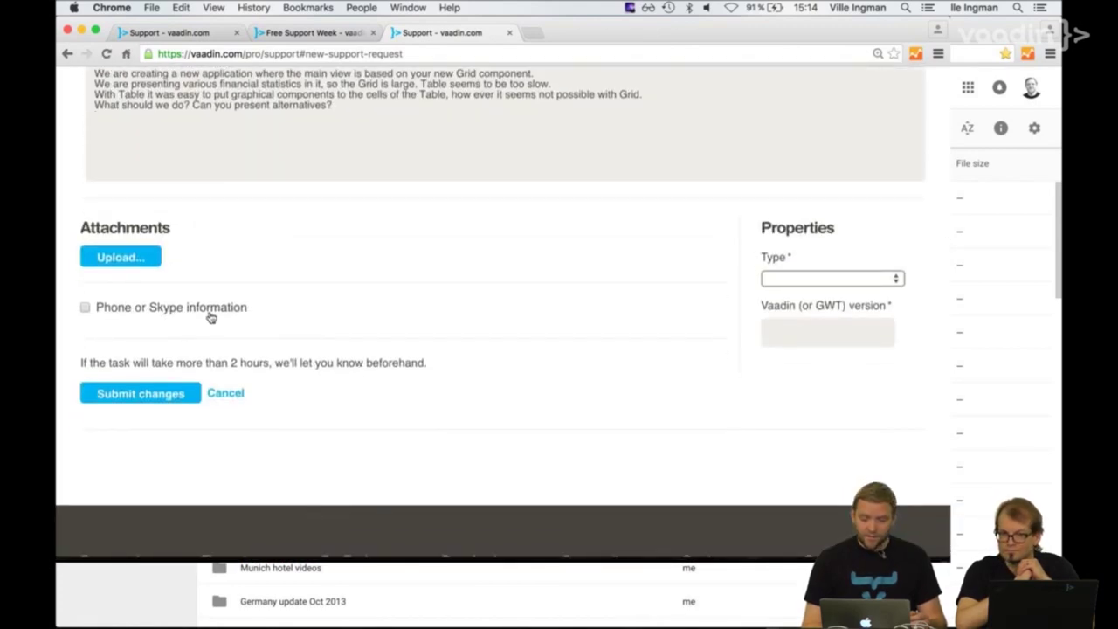
left_click(839, 279)
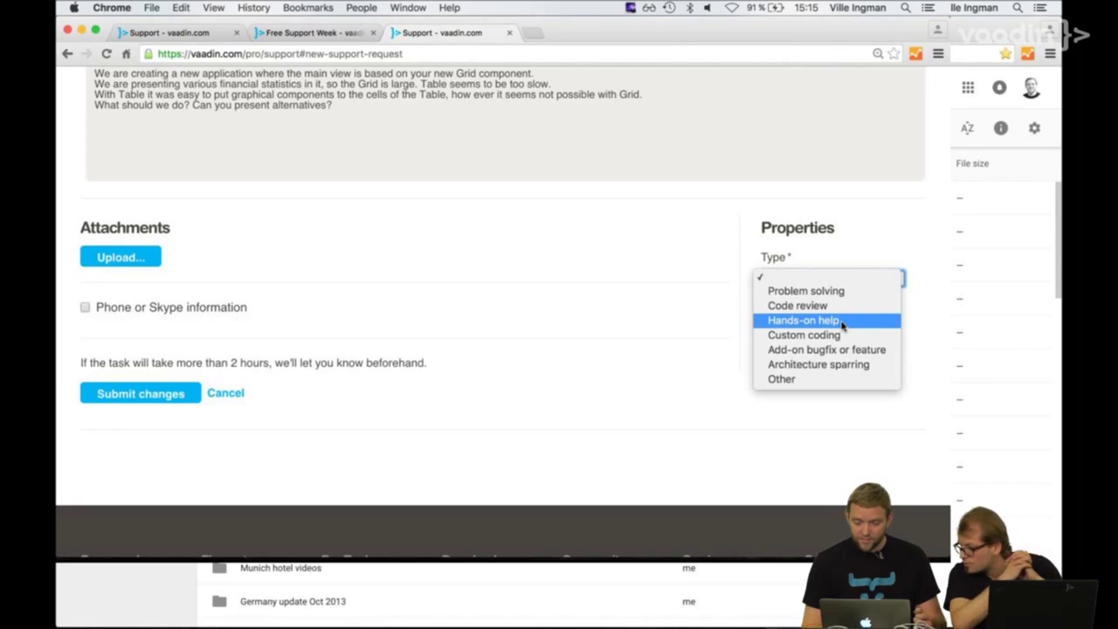
left_click(830, 365)
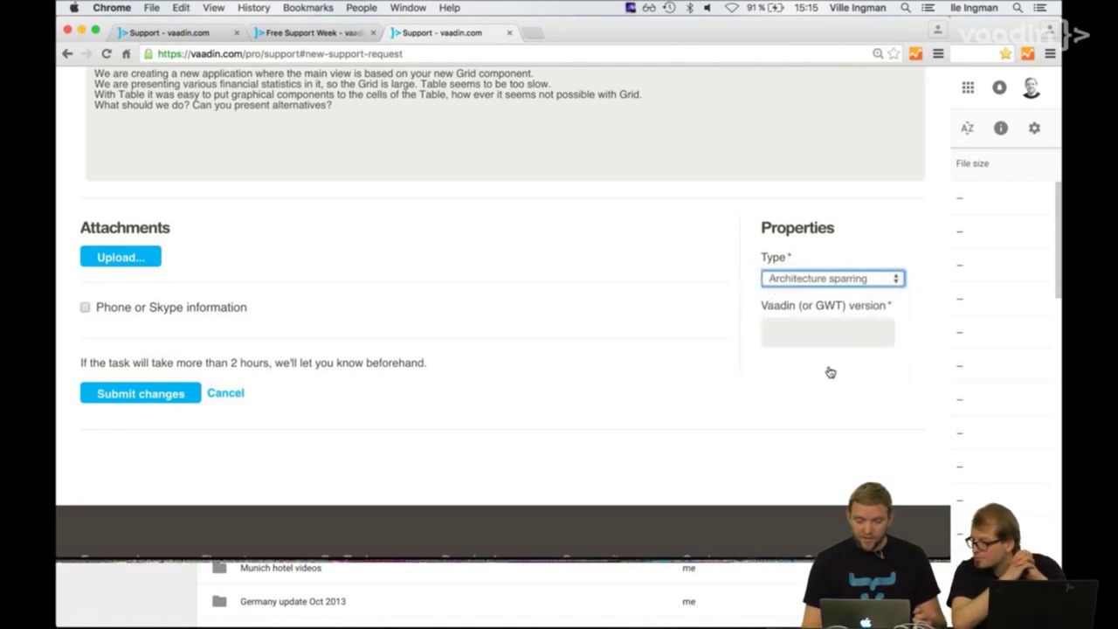
left_click(834, 332)
type("Vaadin 7.x")
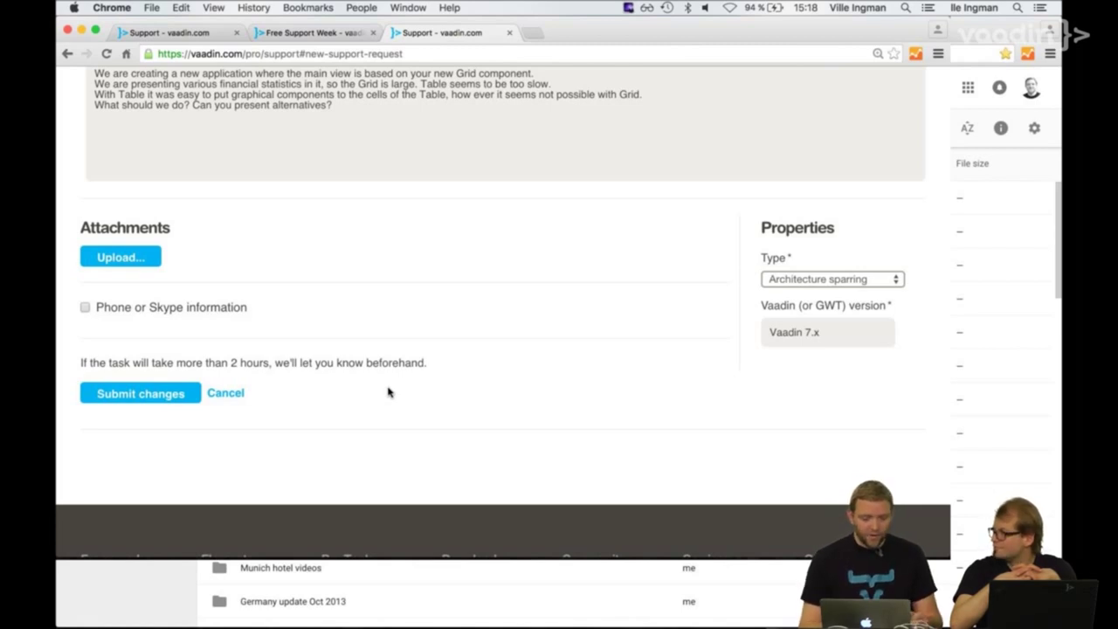
- Submit the support request and show the list of support requests
left_click(147, 397)
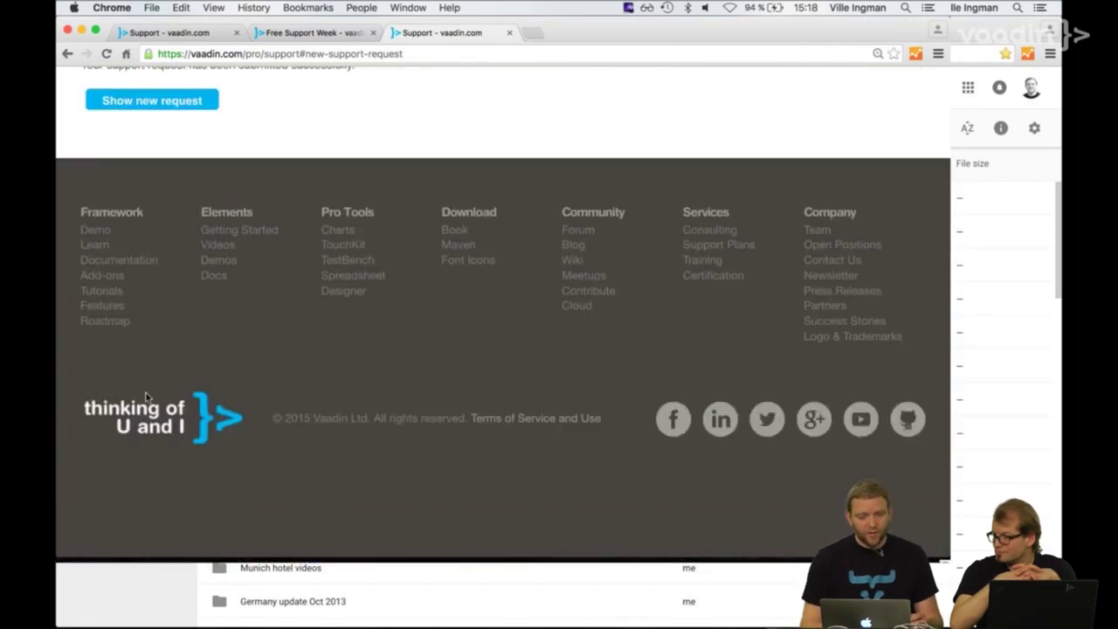
scroll(363, 239, "up", 5)
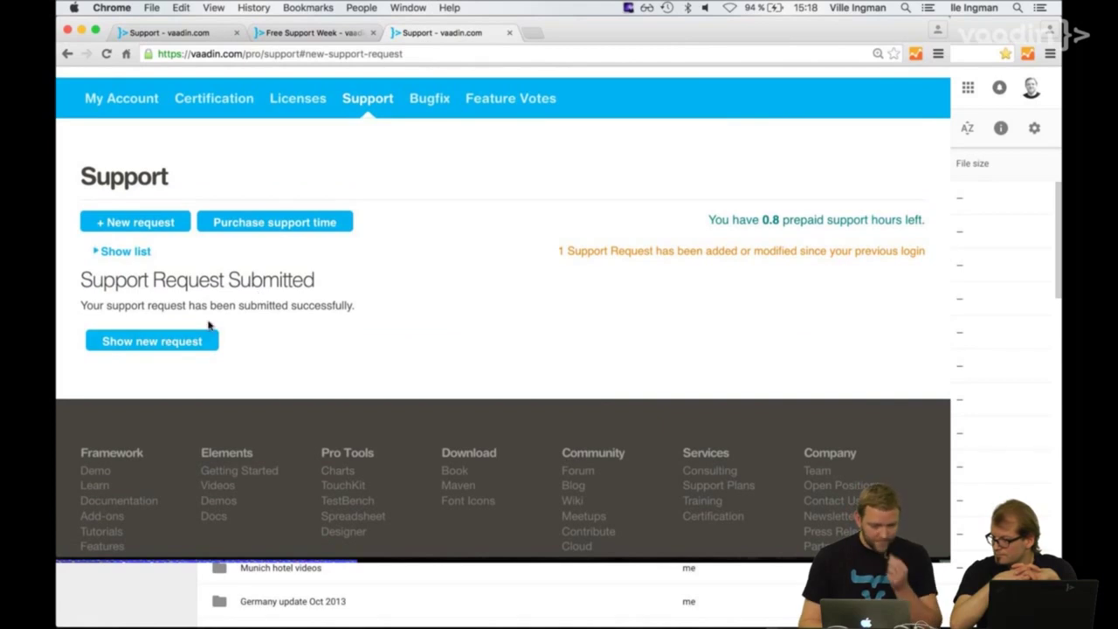
left_click(127, 252)
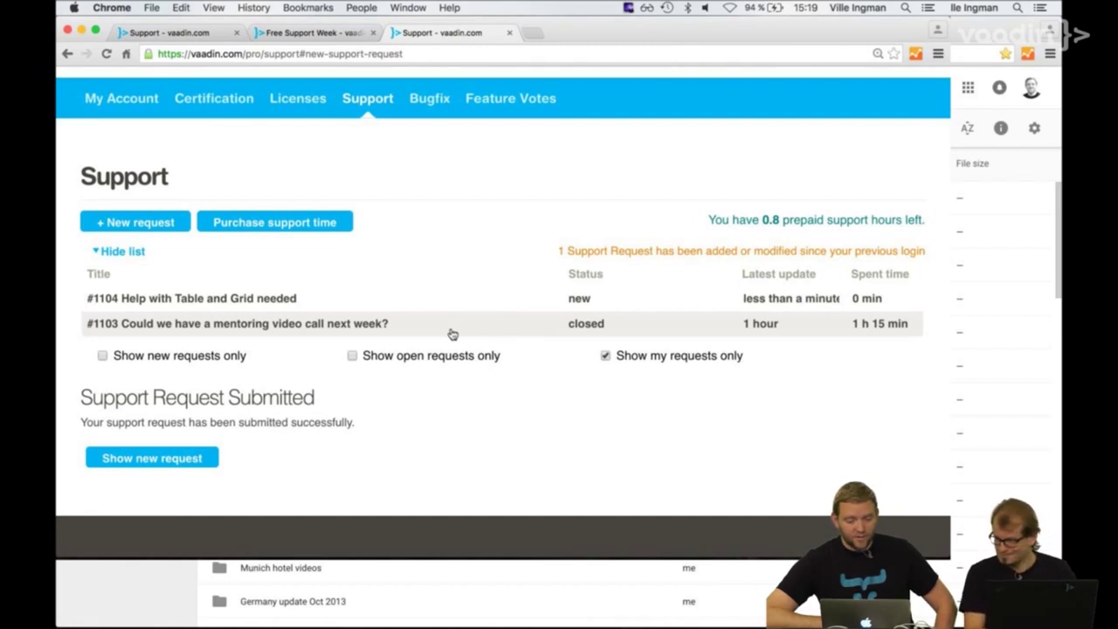
- Open the closed request "Could we have a mentoring video call next week?" and examine its description and properties
left_click(423, 328)
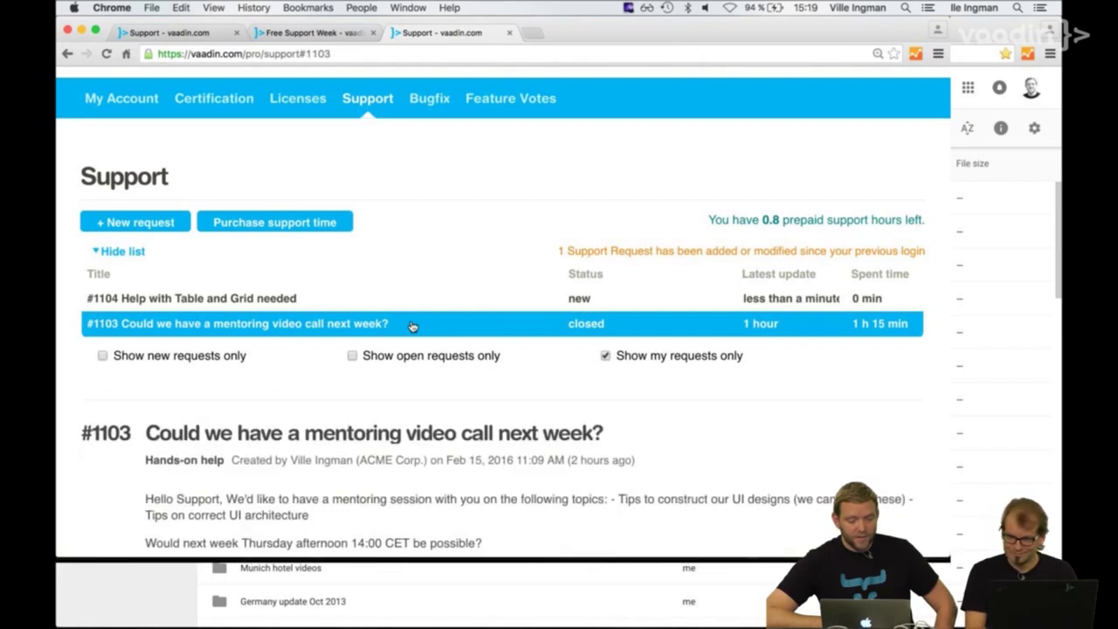
scroll(463, 411, "down", 5)
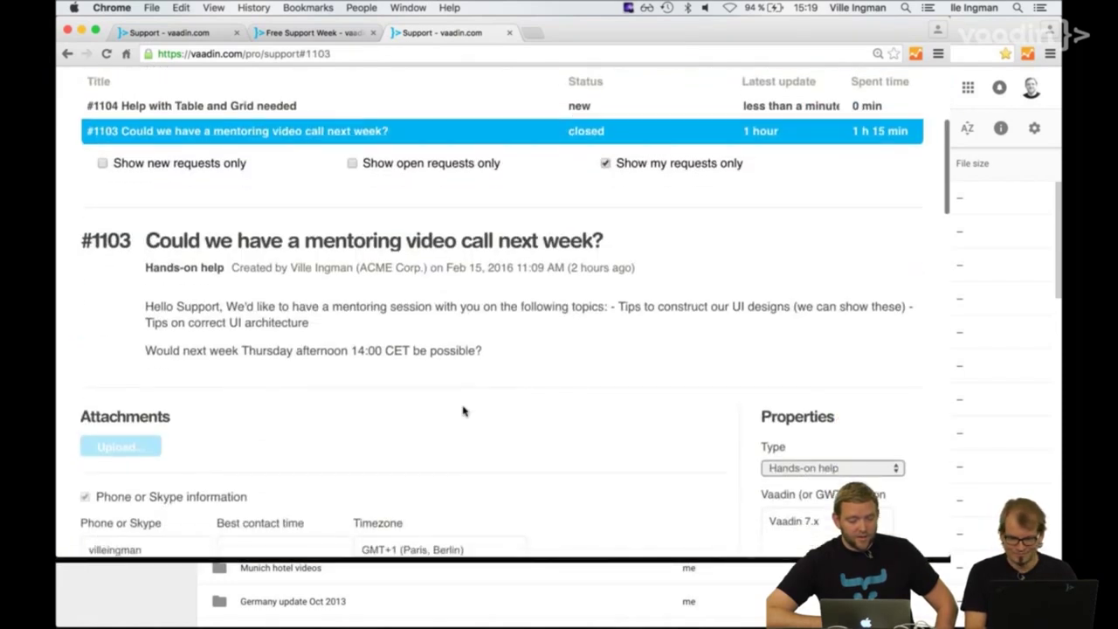
scroll(462, 411, "down", 2)
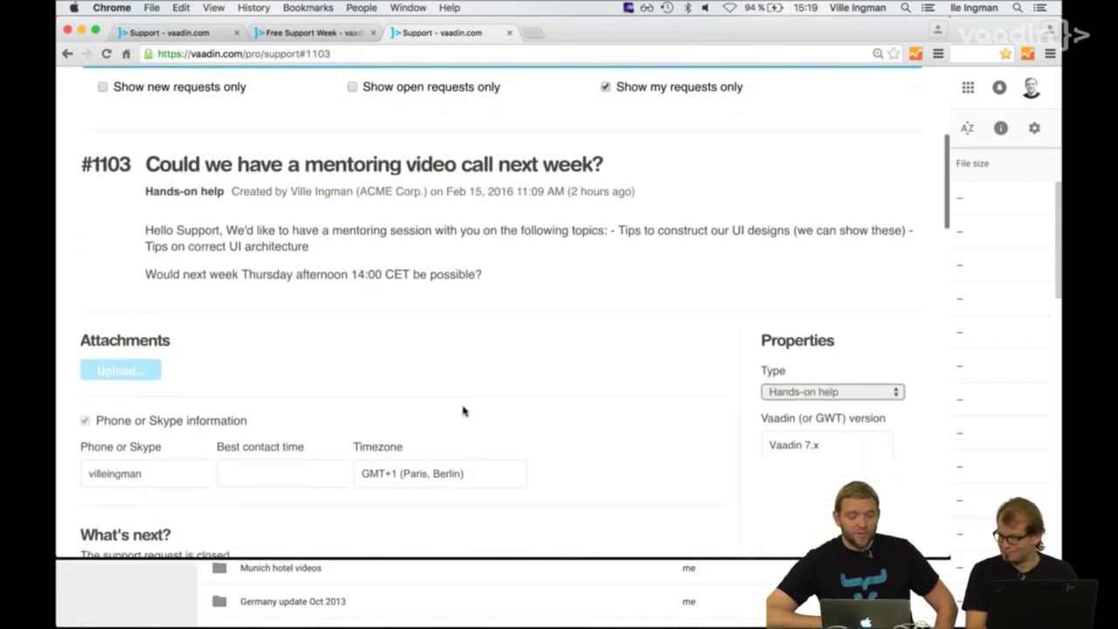
- Examine the closed mentoring call request's status, feedback rating and whole activity history, and return to the list of support requests
scroll(463, 411, "up", 1)
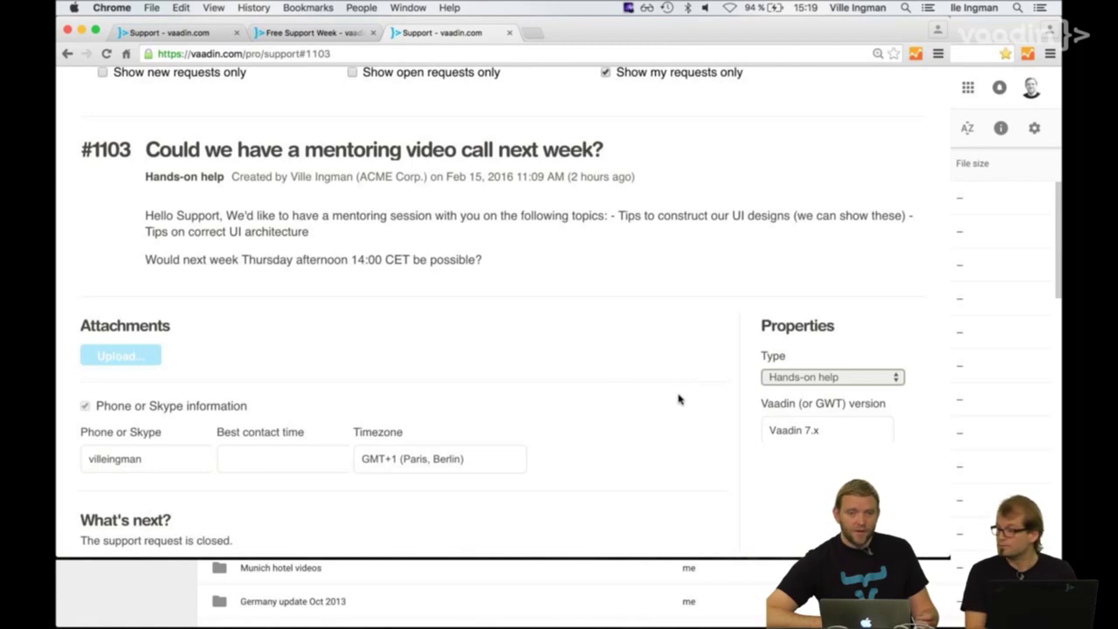
scroll(679, 399, "down", 4)
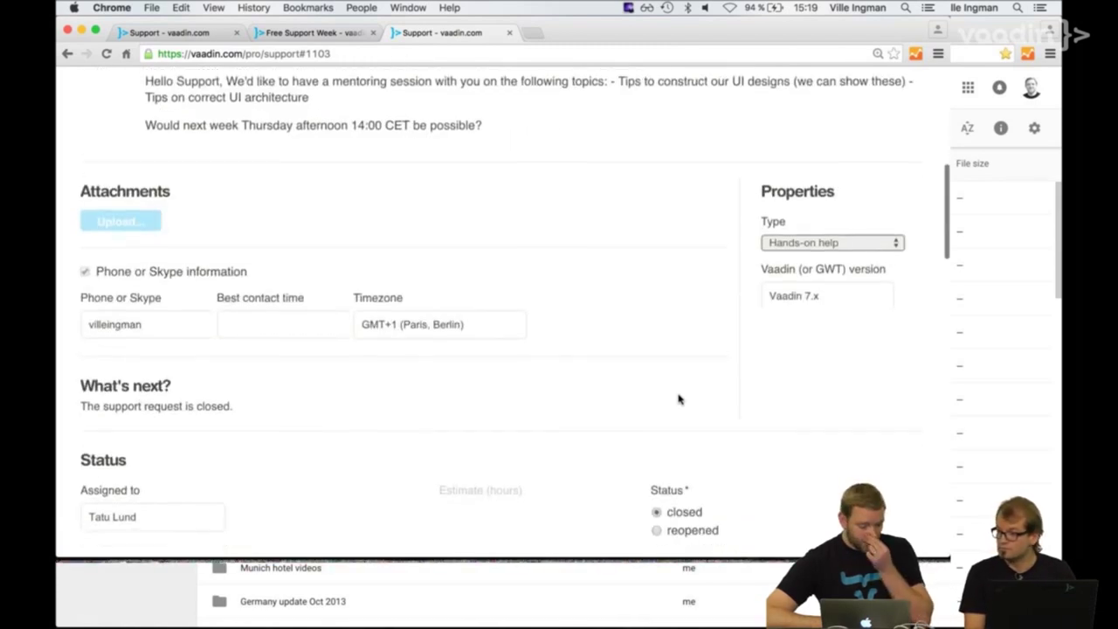
scroll(678, 399, "down", 6)
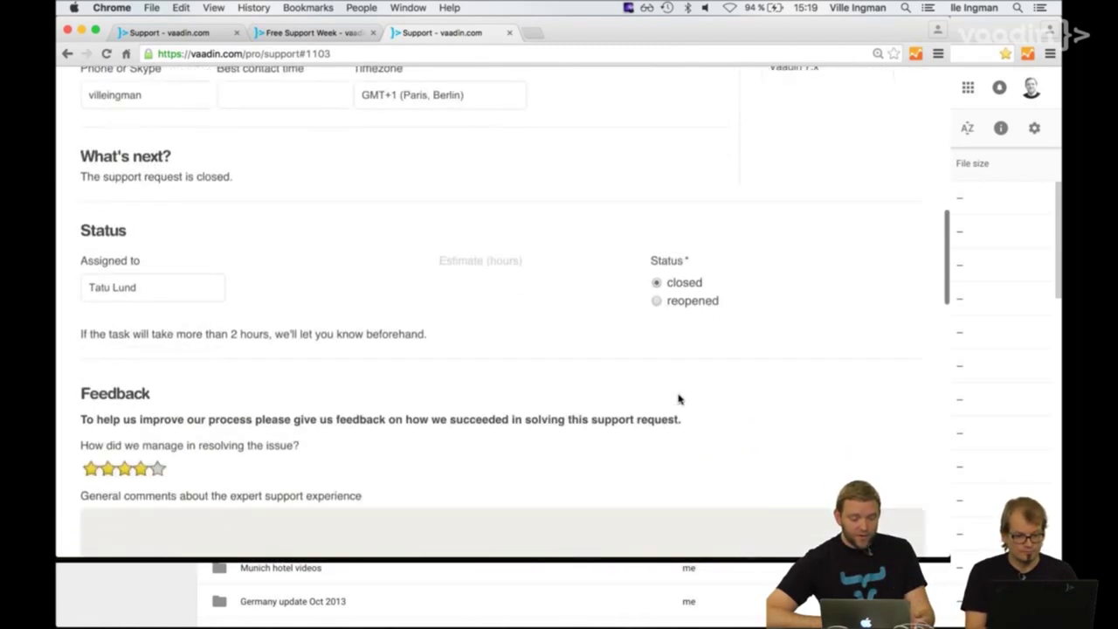
scroll(679, 399, "down", 12)
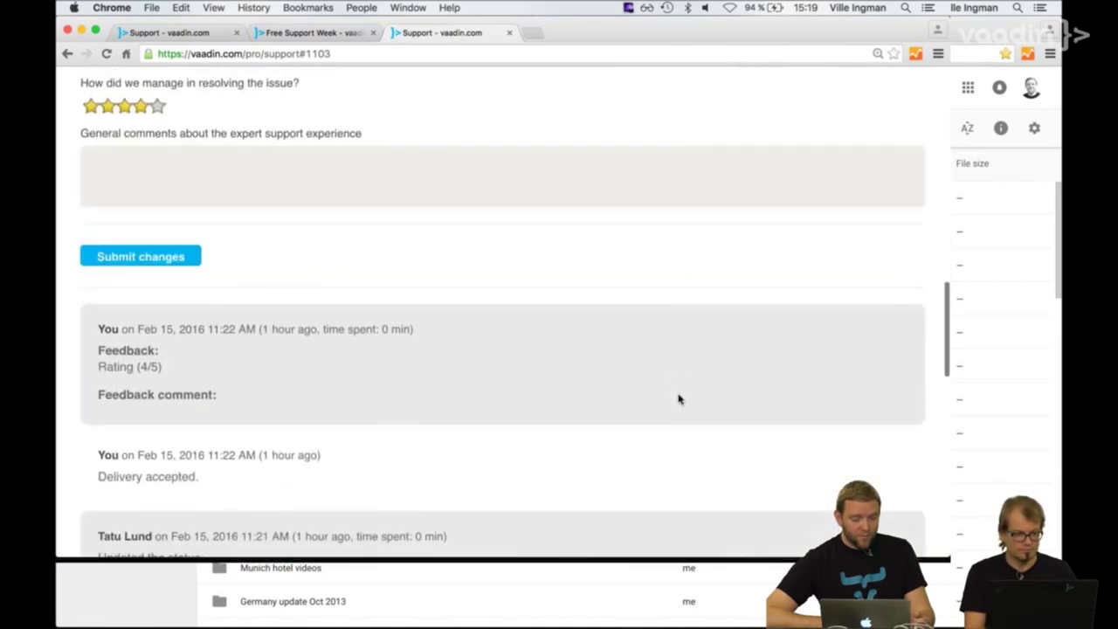
scroll(679, 399, "down", 4)
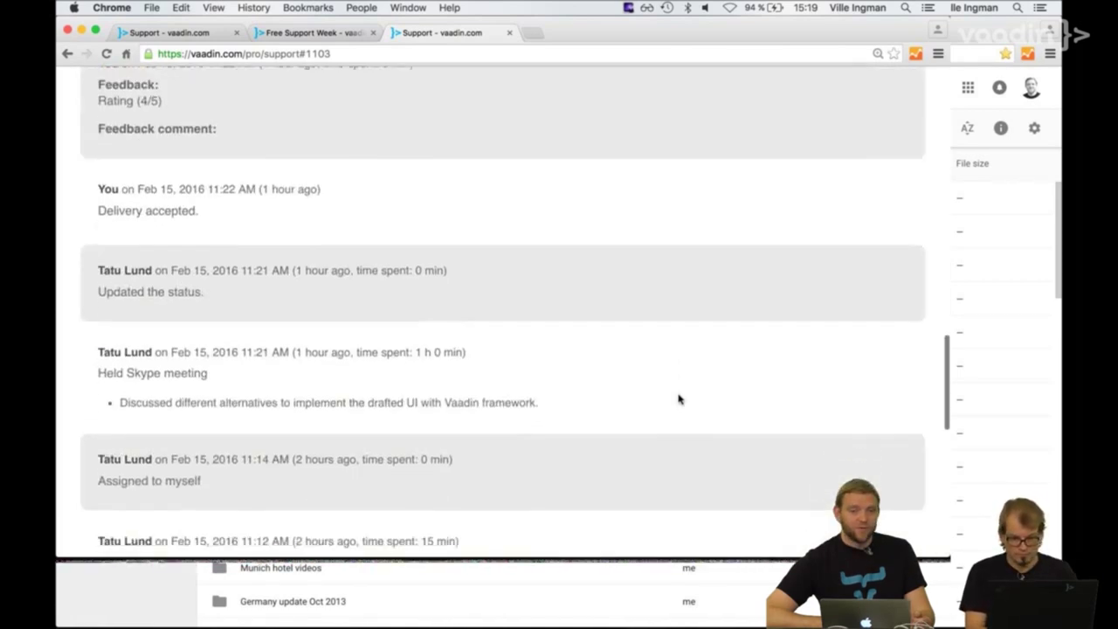
scroll(679, 400, "down", 2)
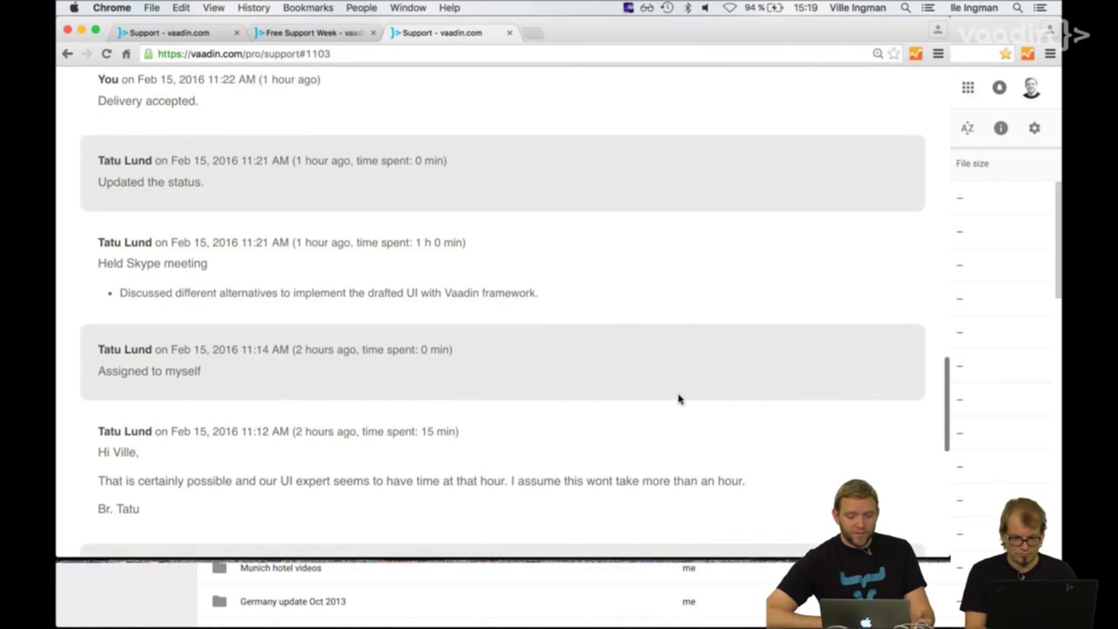
scroll(678, 399, "down", 3)
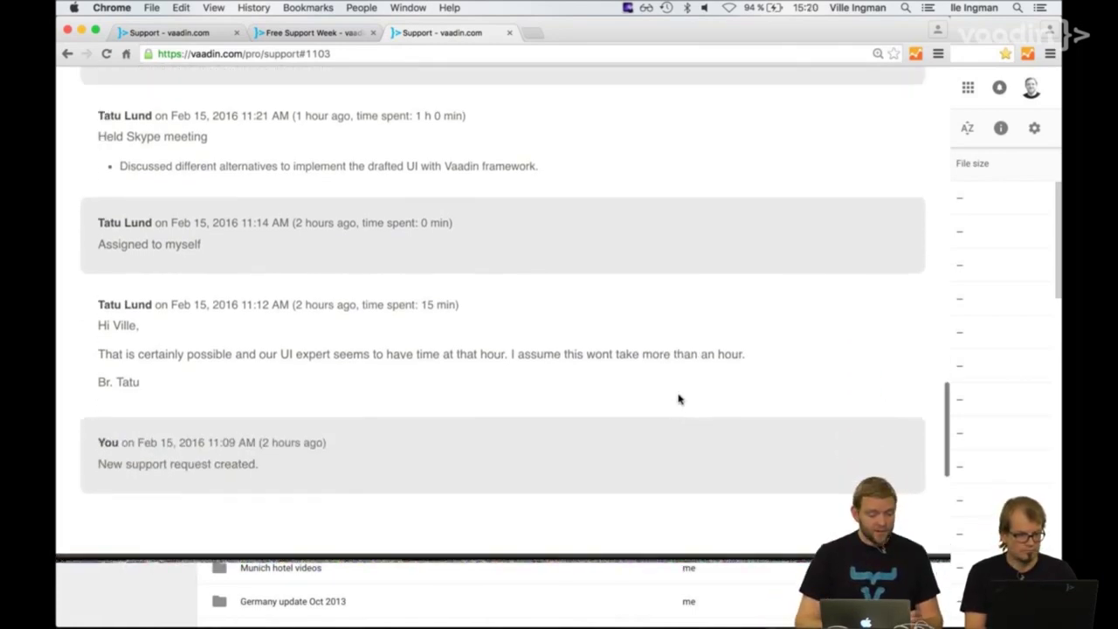
scroll(678, 399, "up", 5)
scroll(679, 399, "up", 9)
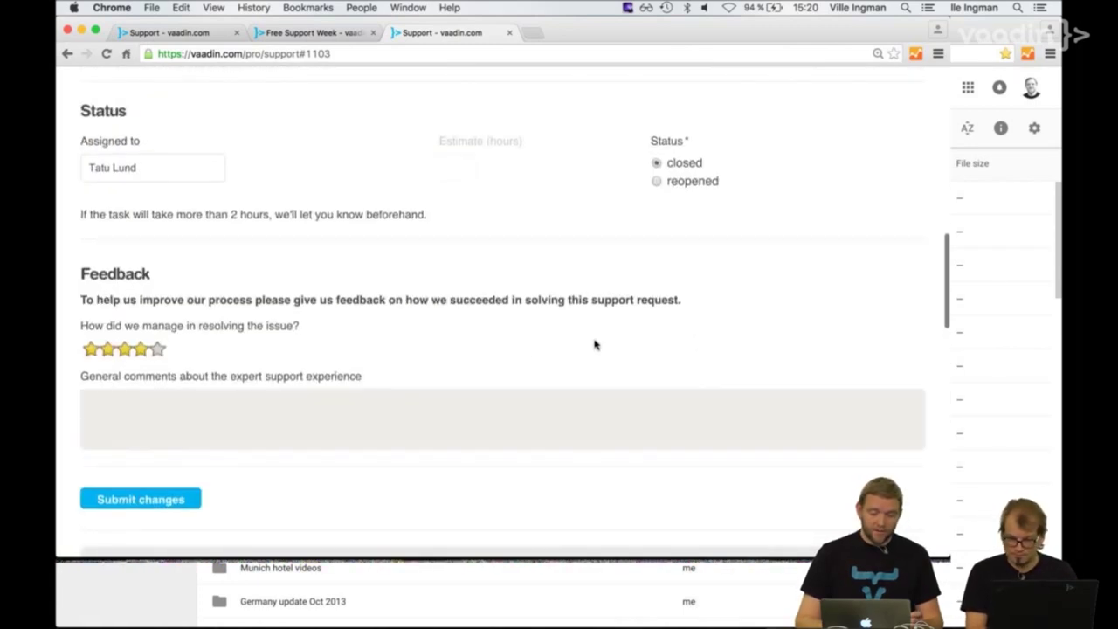
scroll(594, 343, "up", 3)
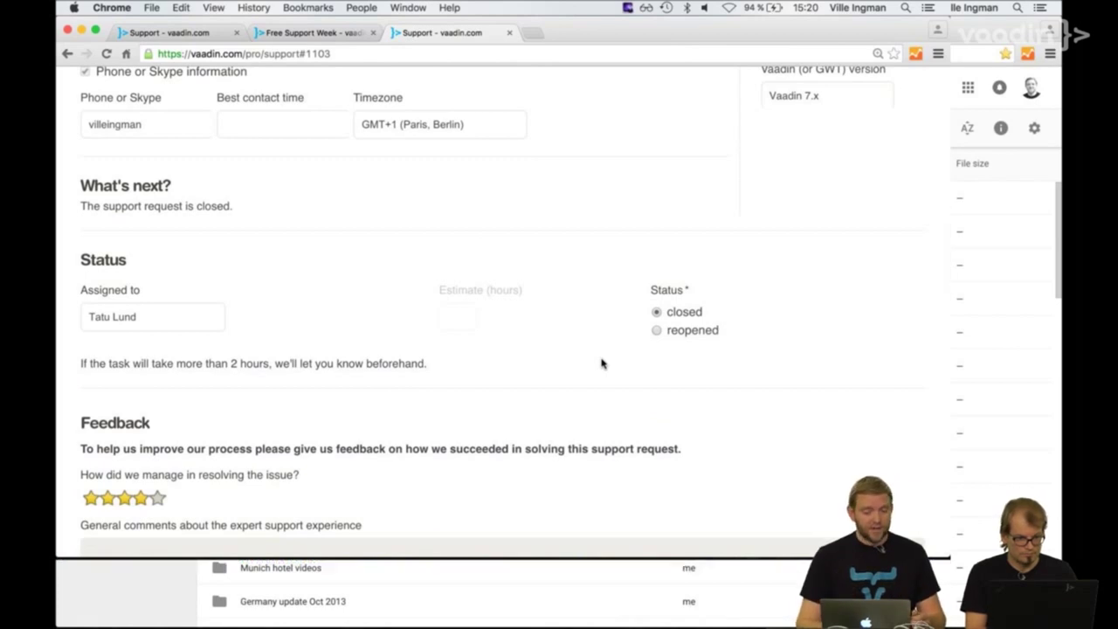
scroll(601, 363, "up", 3)
scroll(601, 364, "up", 4)
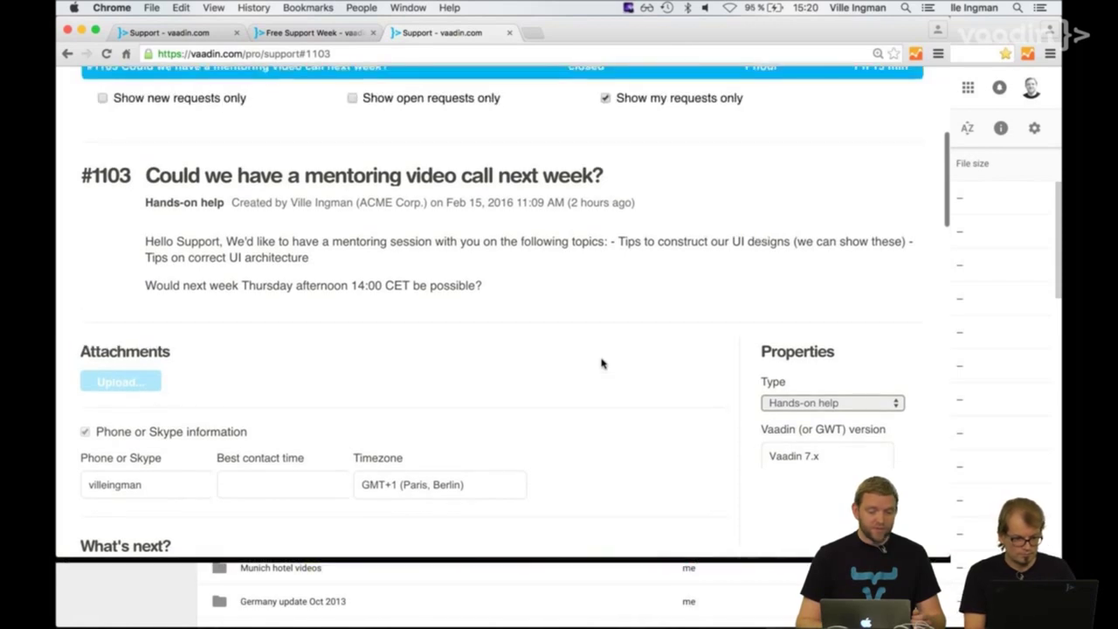
scroll(601, 364, "up", 3)
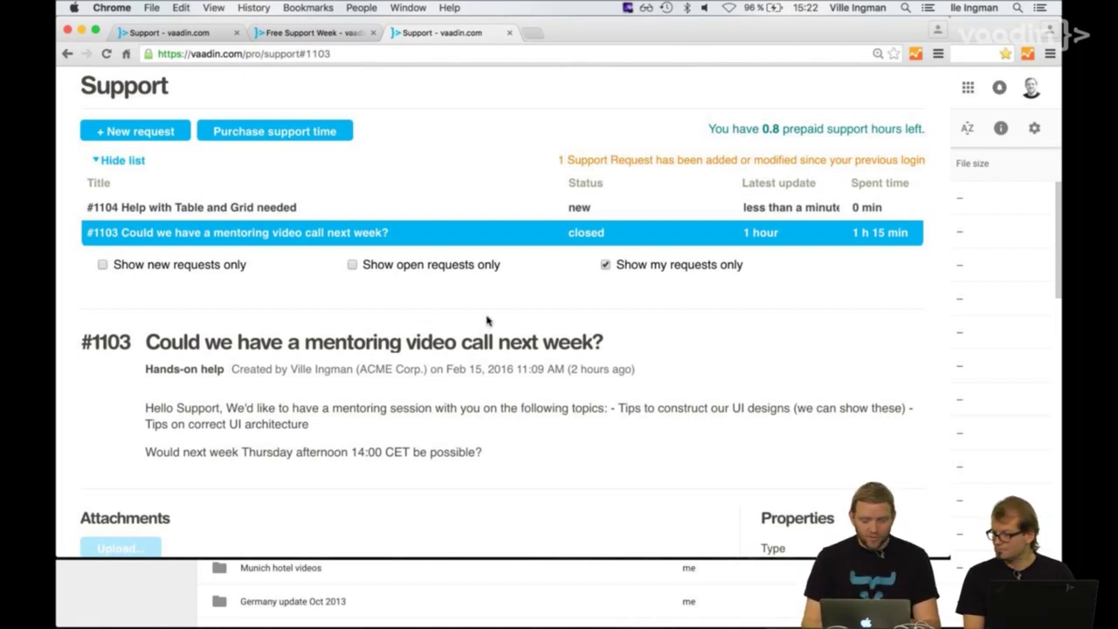
- Reload the support page, open the request "Help with Table and Grid needed" and show the expert's reply
key("super+r")
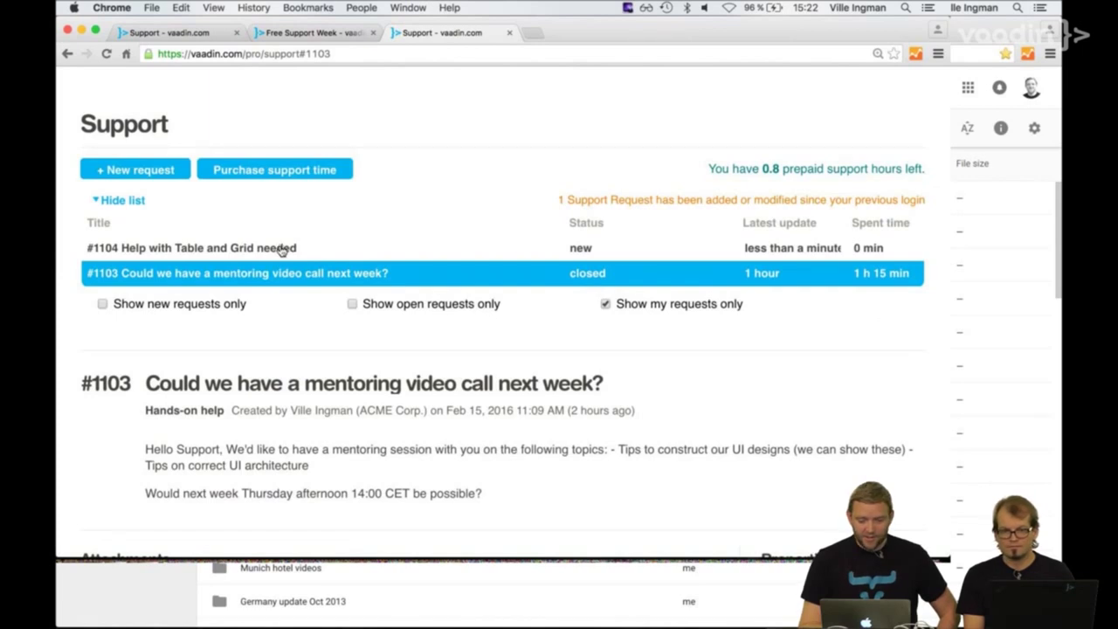
left_click(281, 249)
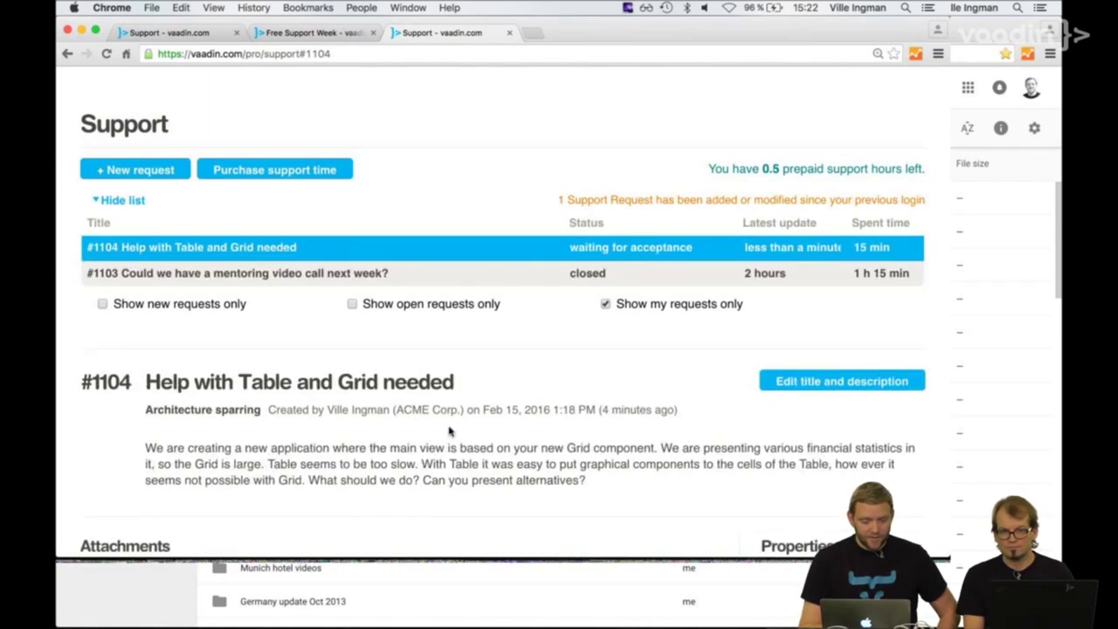
scroll(450, 433, "down", 10)
scroll(450, 433, "down", 10)
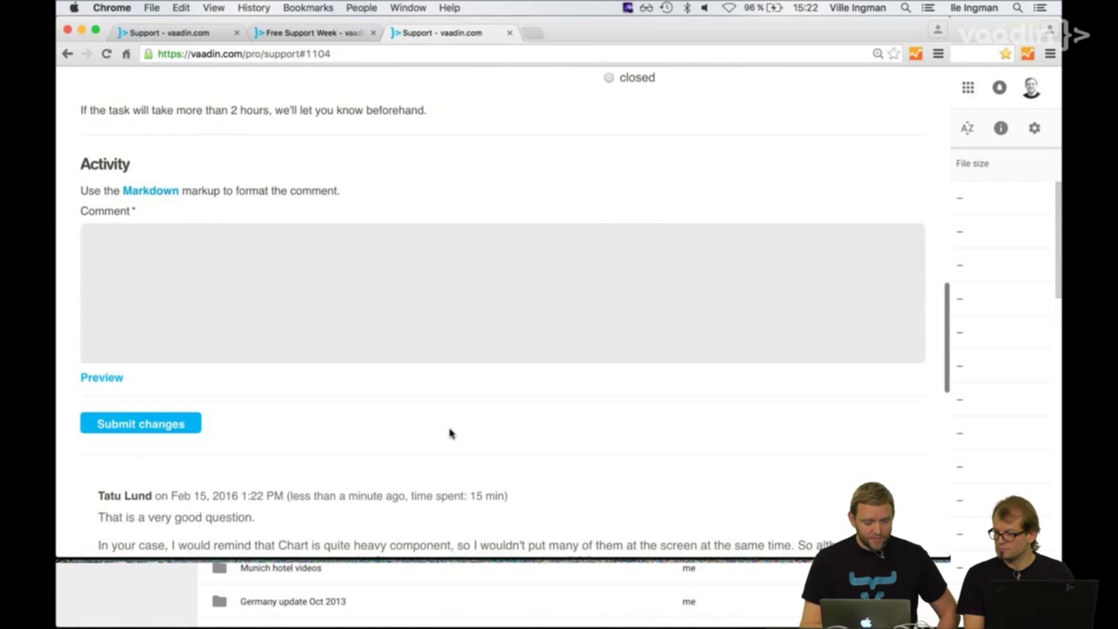
scroll(451, 433, "down", 2)
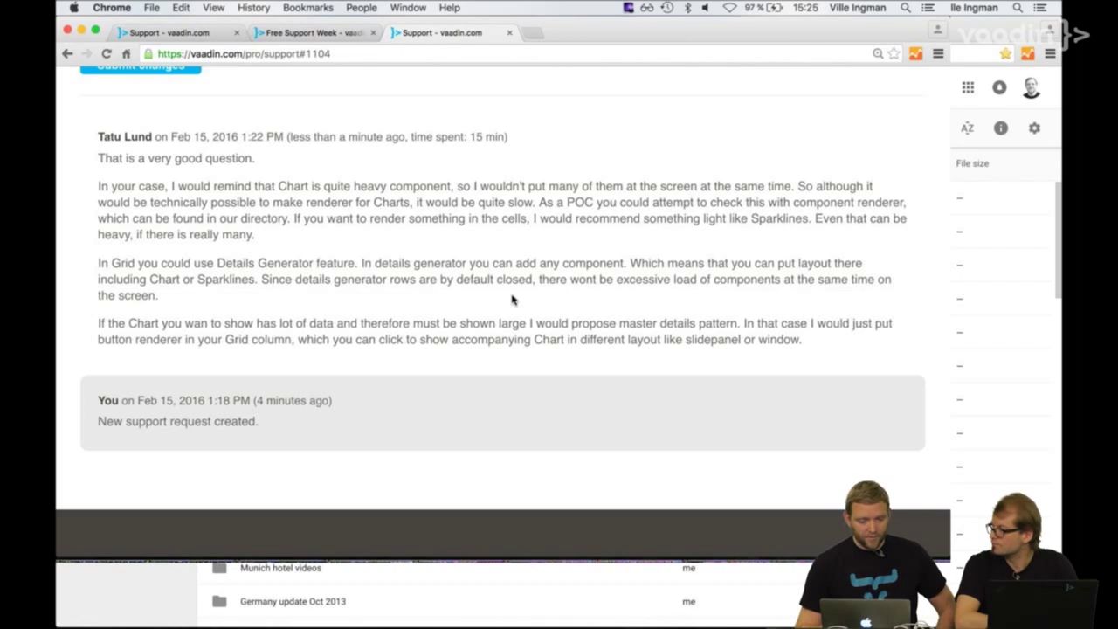
- Review the expert's reply, the Table and Grid request's "What's next?" options and status, and the prepaid hours and spent time
scroll(512, 300, "up", 3)
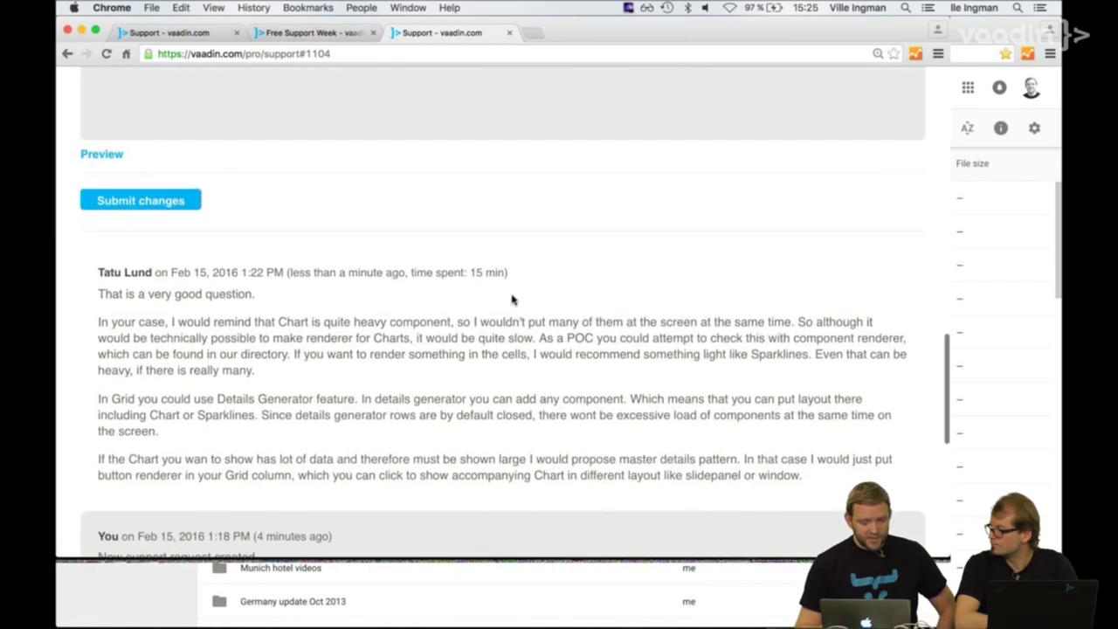
scroll(512, 300, "up", 4)
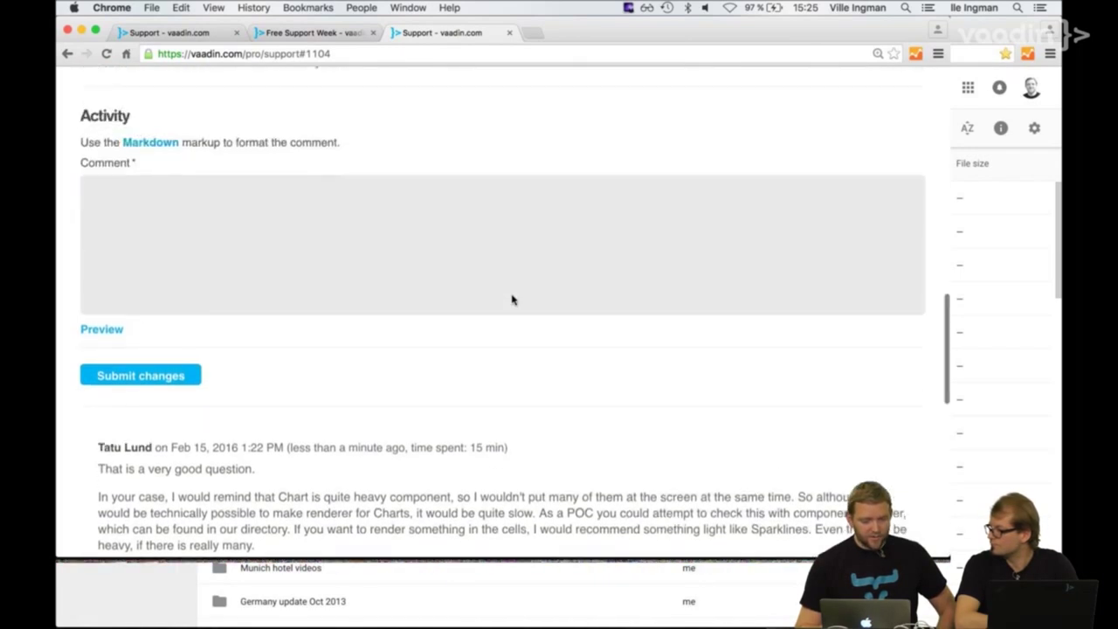
scroll(511, 300, "up", 4)
scroll(512, 300, "down", 8)
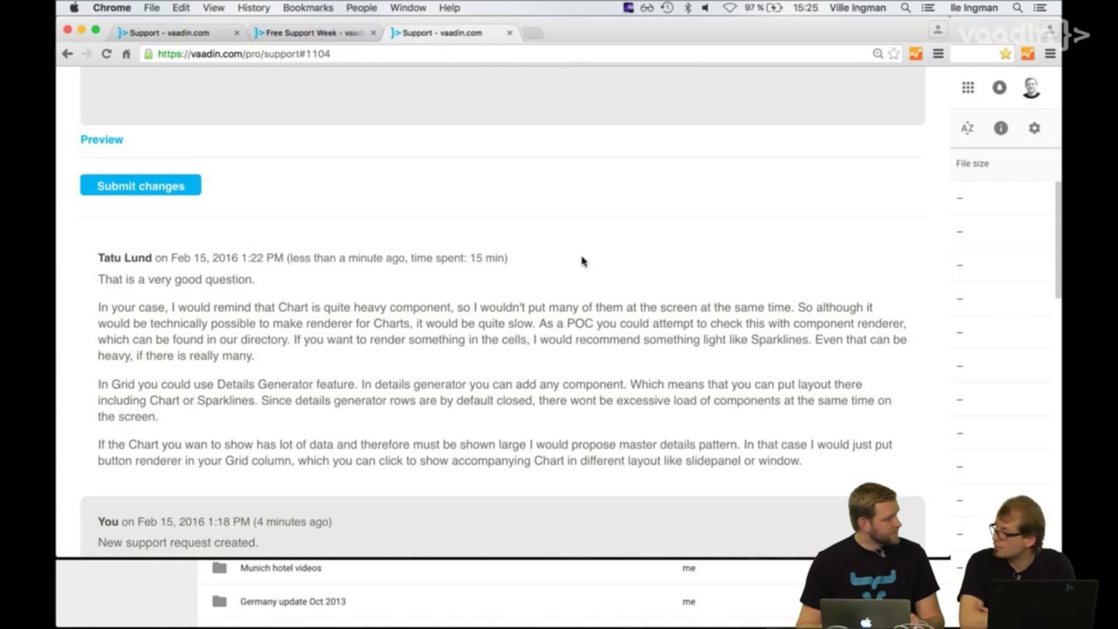
scroll(582, 261, "up", 3)
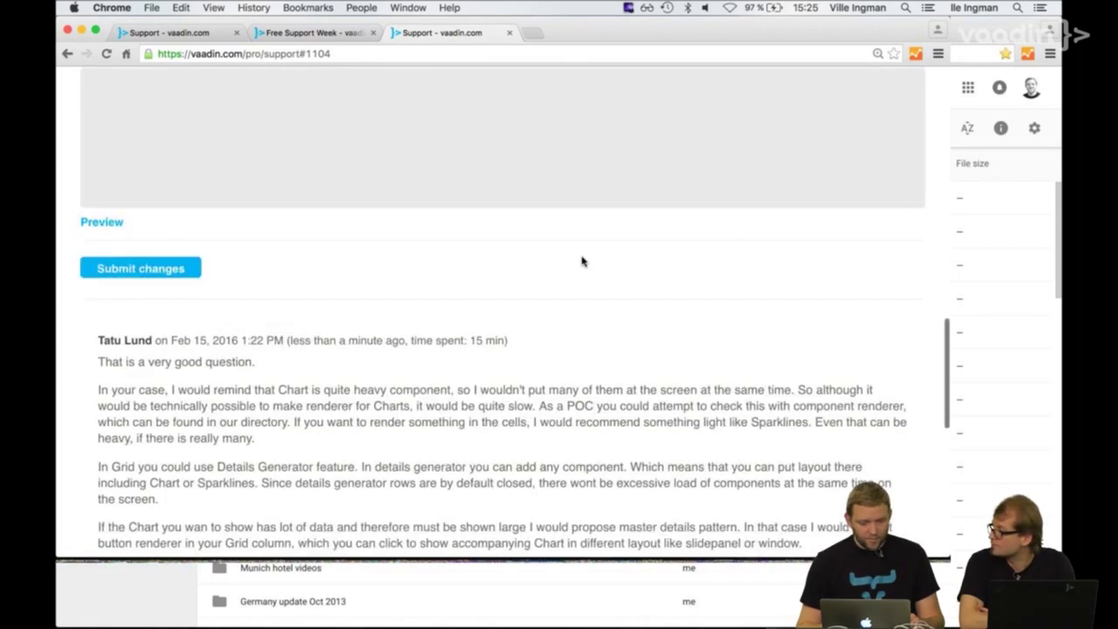
scroll(583, 261, "up", 9)
scroll(582, 256, "up", 5)
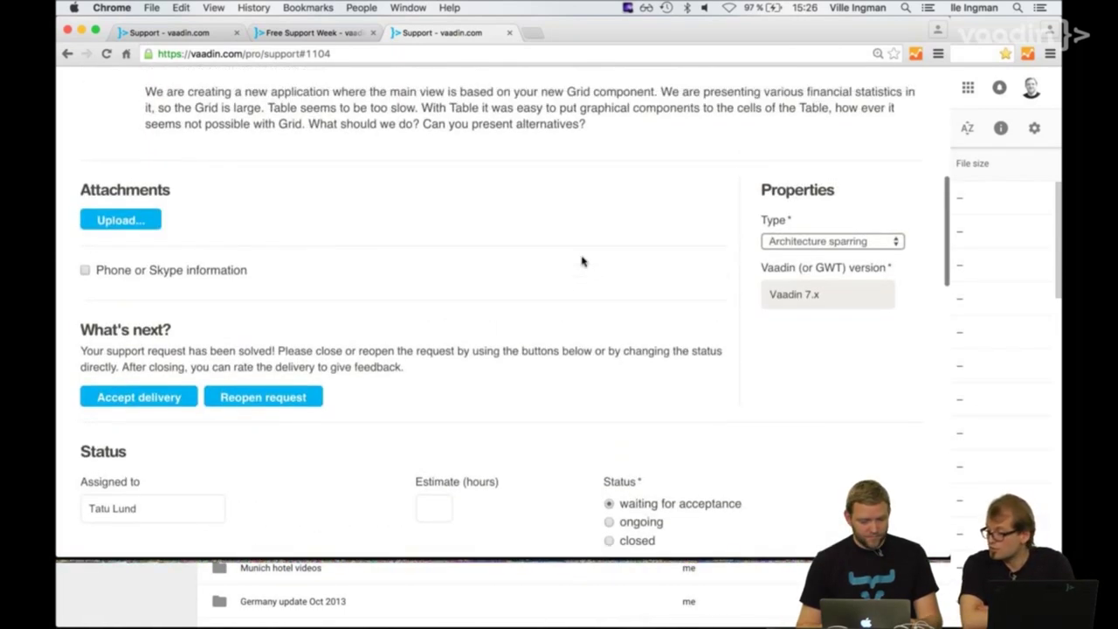
scroll(583, 261, "down", 2)
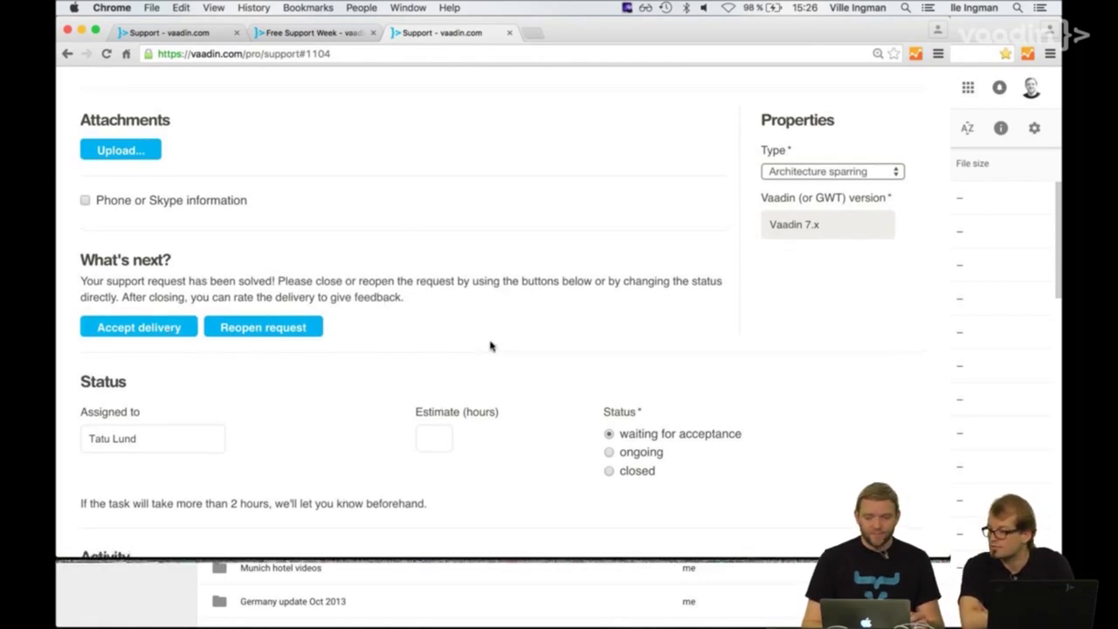
scroll(490, 346, "up", 10)
scroll(490, 345, "up", 1)
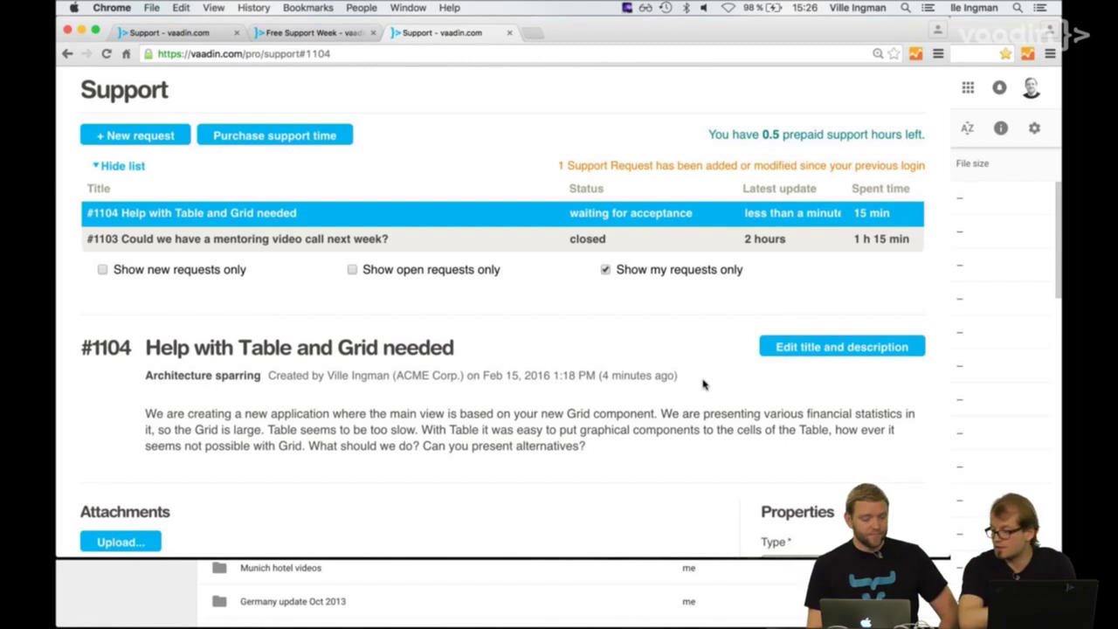
scroll(703, 384, "down", 2)
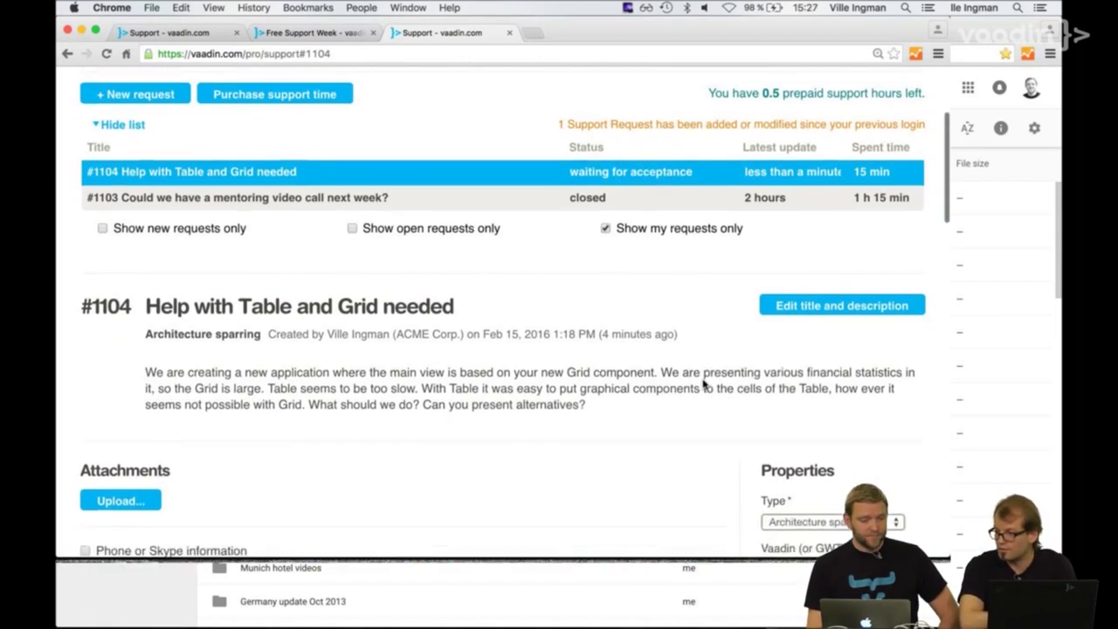
scroll(703, 384, "down", 1)
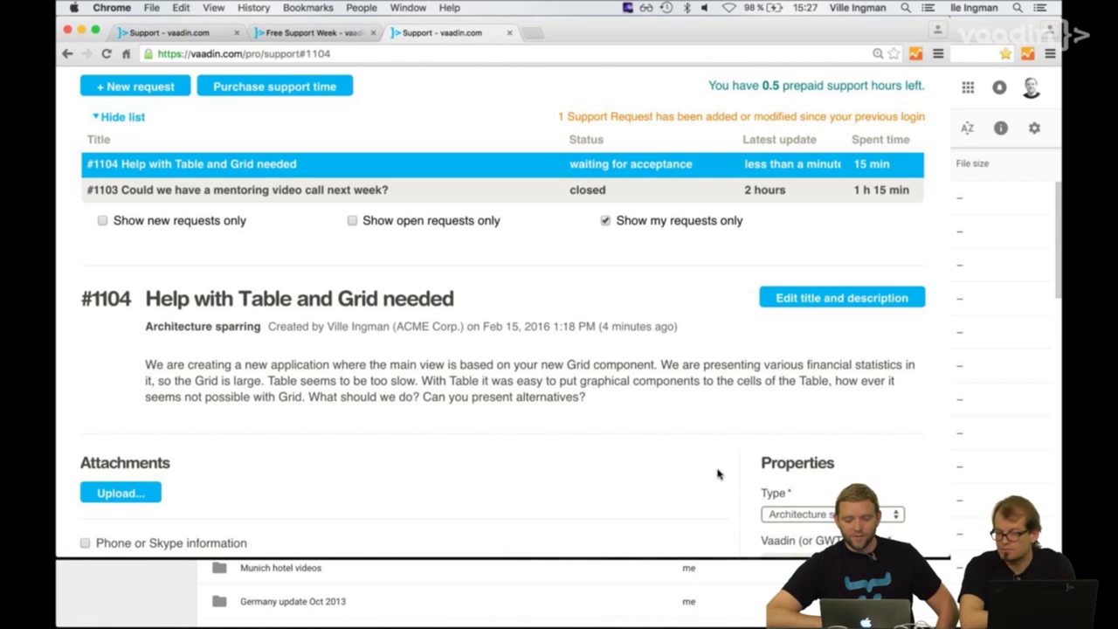
- Accept the delivery of the Table and Grid support request
scroll(718, 474, "down", 4)
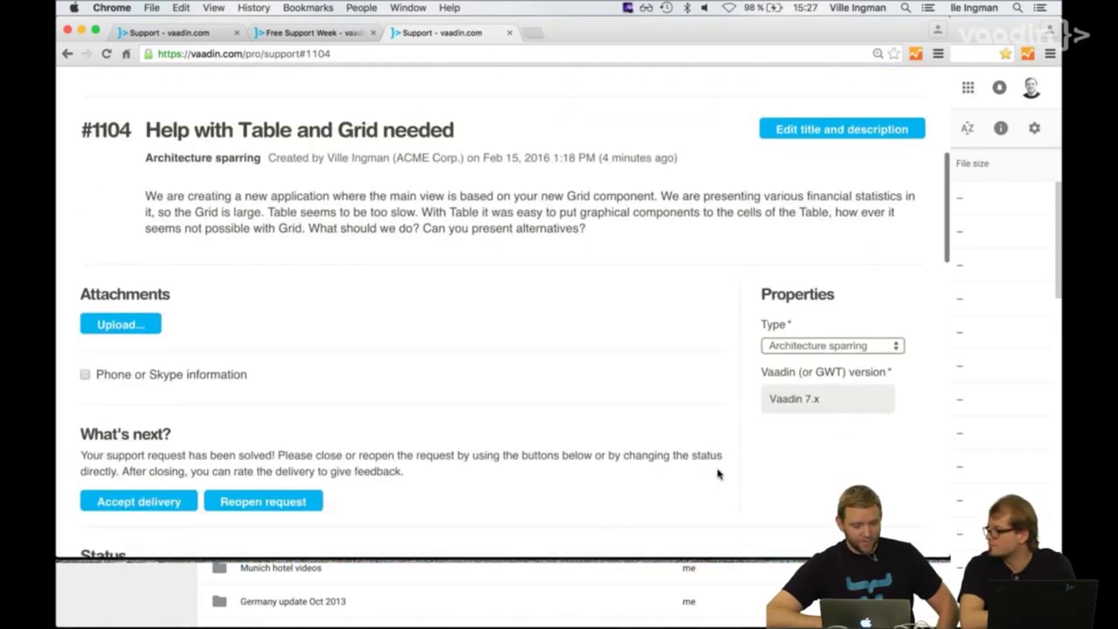
scroll(718, 474, "down", 5)
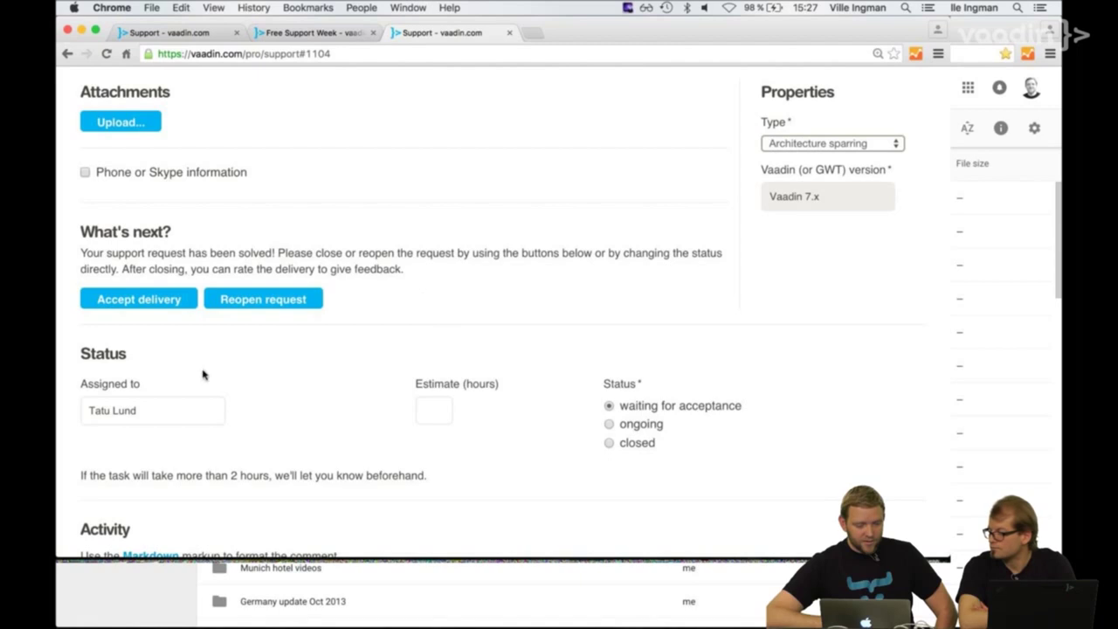
left_click(177, 303)
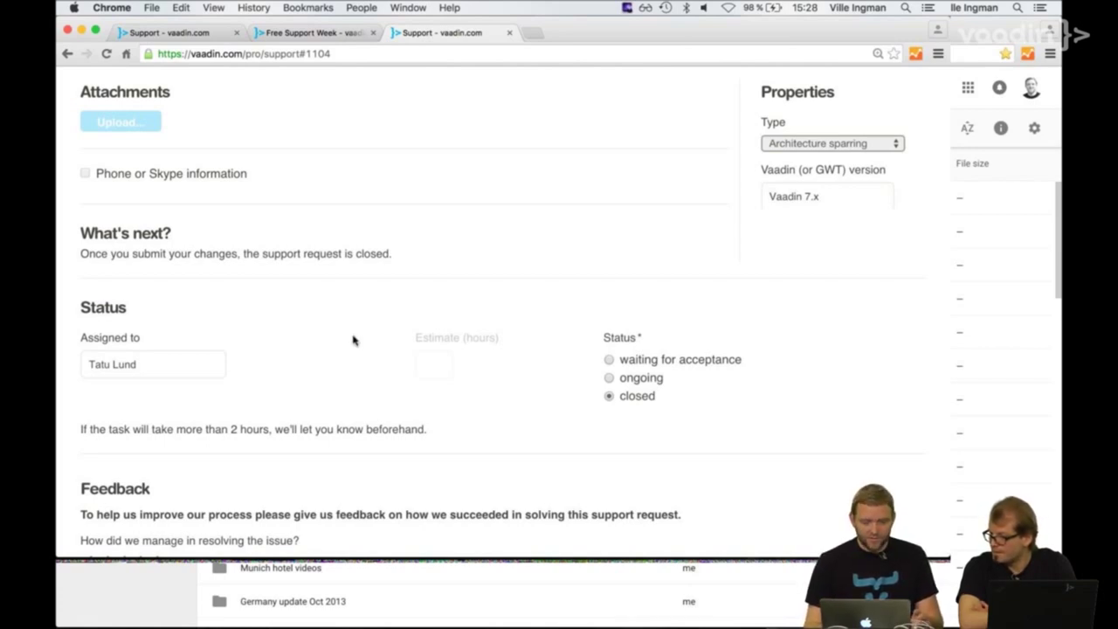
- Rate the issue's resolution four out of five stars, submit the changes and show the list of support requests
scroll(353, 340, "up", 10)
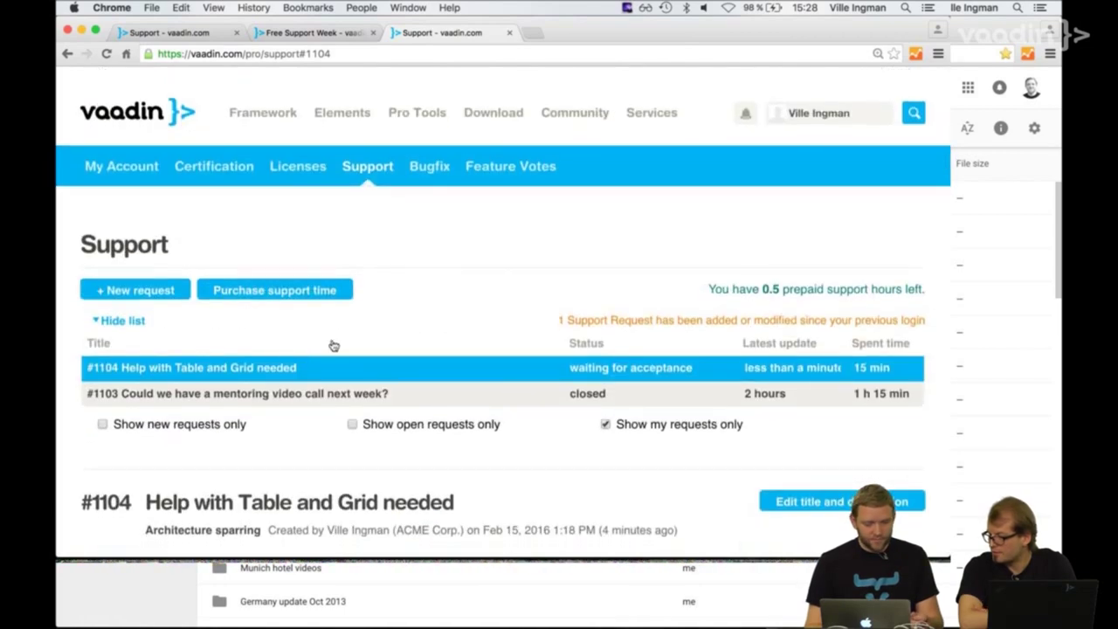
scroll(321, 344, "down", 10)
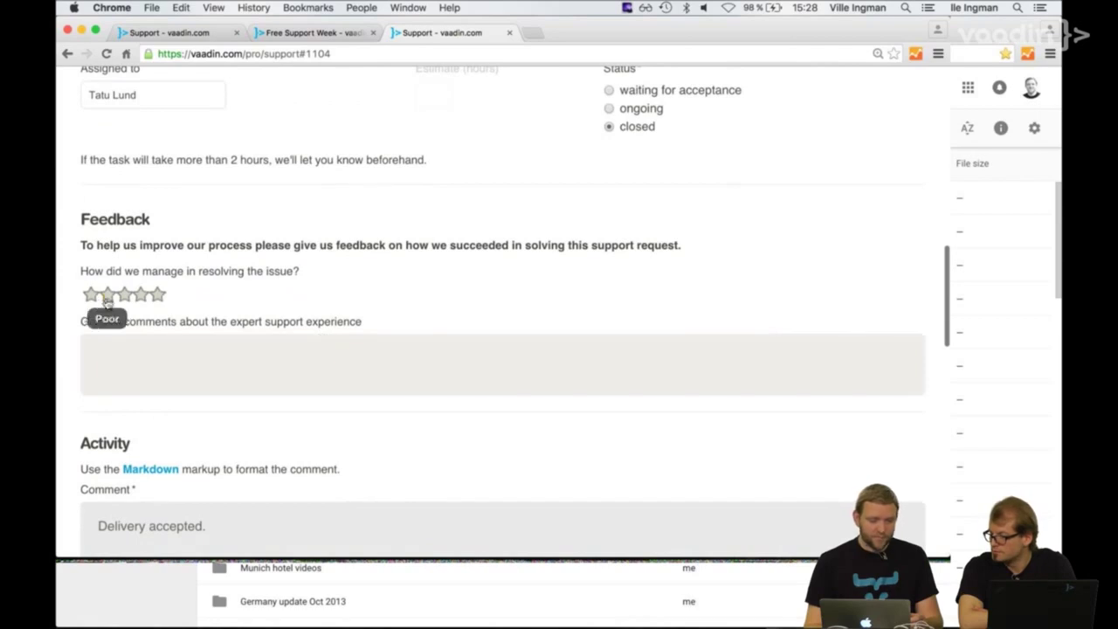
left_click(140, 295)
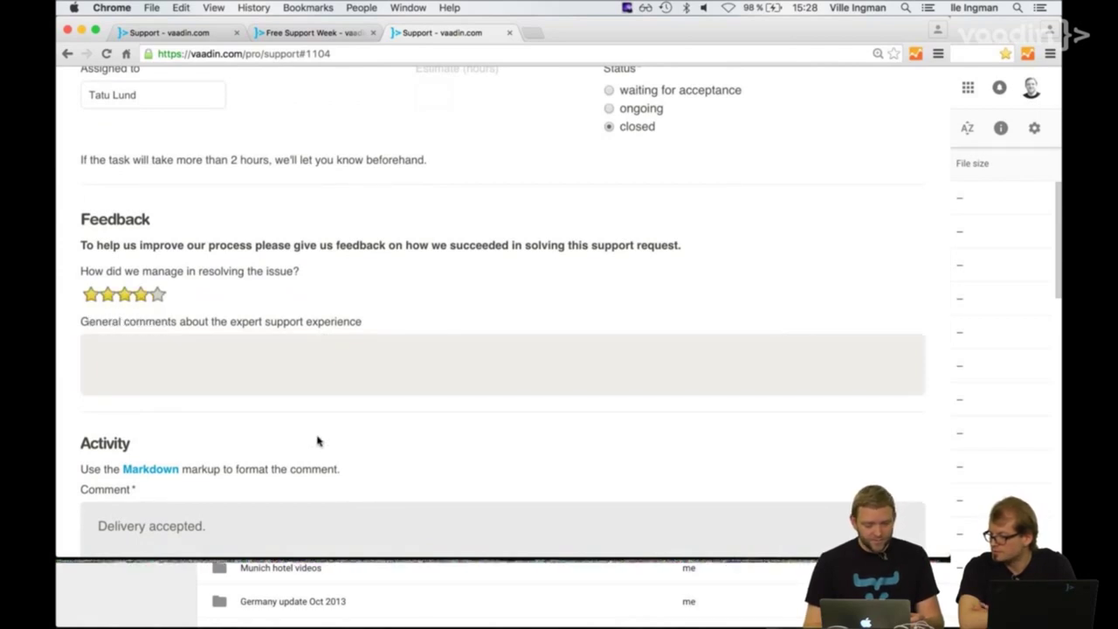
scroll(317, 439, "down", 10)
left_click(187, 138)
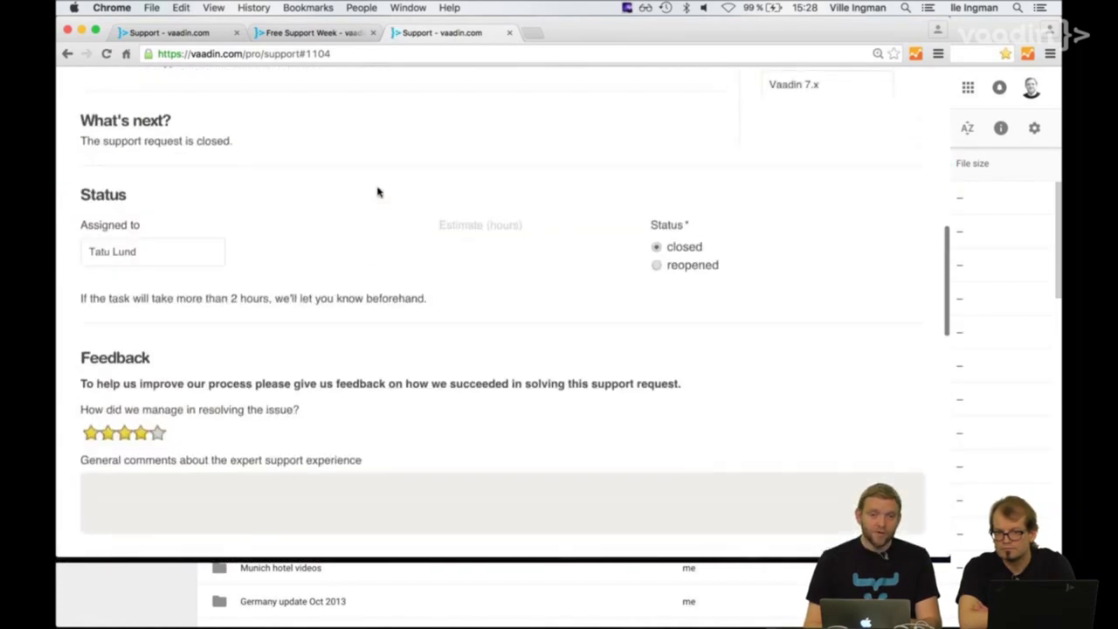
scroll(378, 192, "up", 8)
scroll(377, 193, "up", 5)
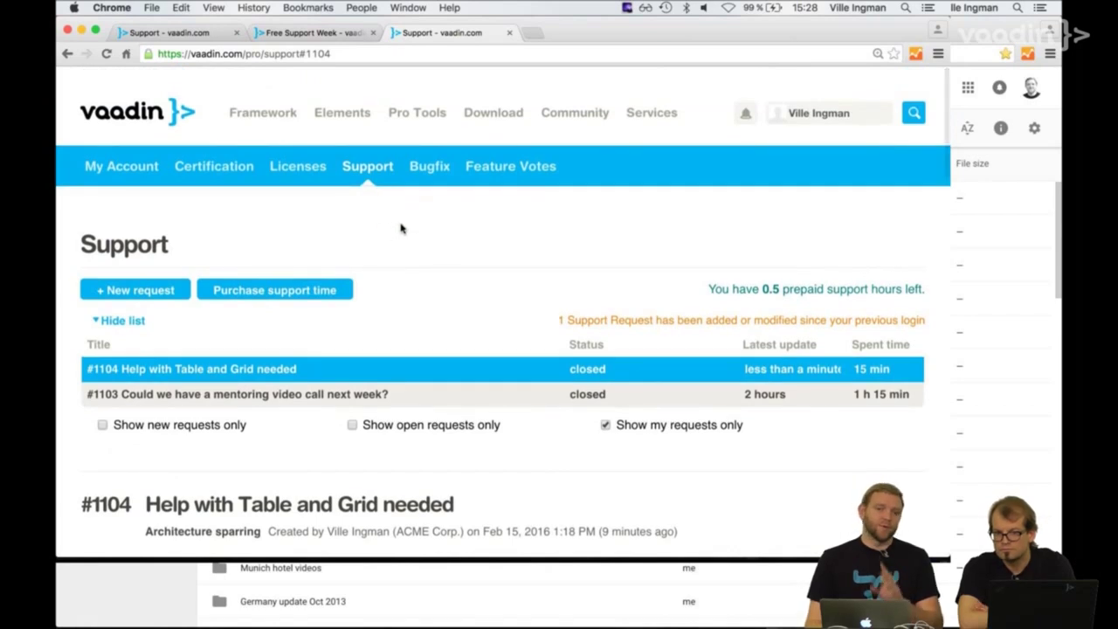